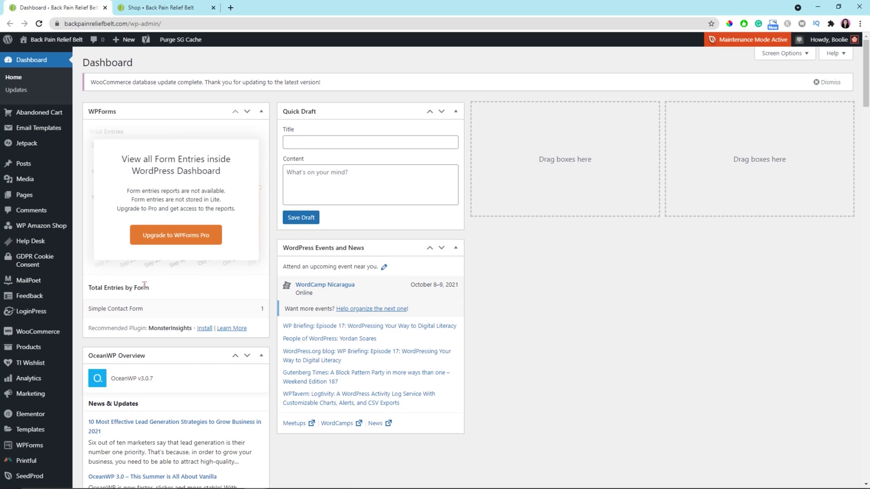
Step: Search the WordPress plugin directory for 'coinbase commerce' from Plugins > Add New
scroll(144, 286, "down", 2)
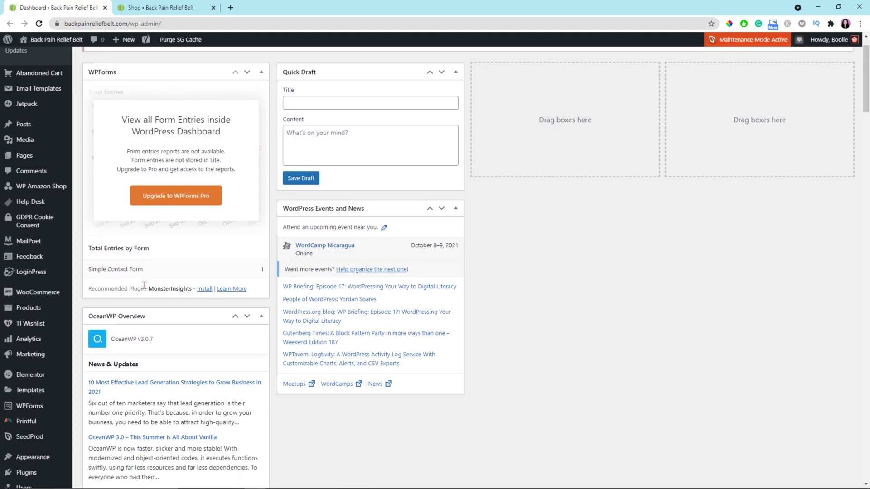
left_click(30, 420)
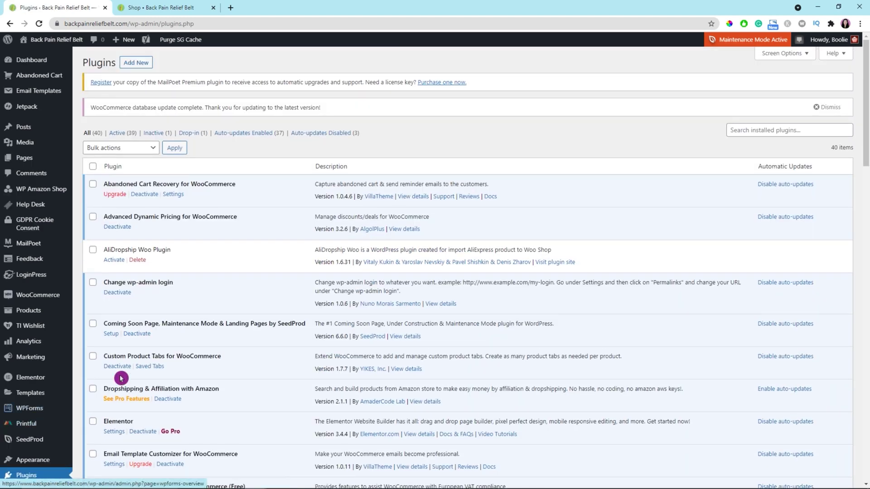
left_click(137, 64)
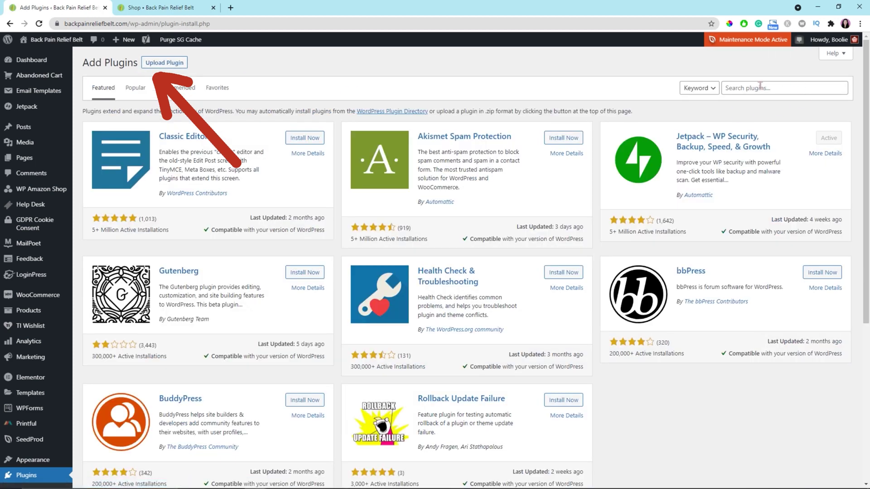
left_click(760, 87)
type("coinbase commerce")
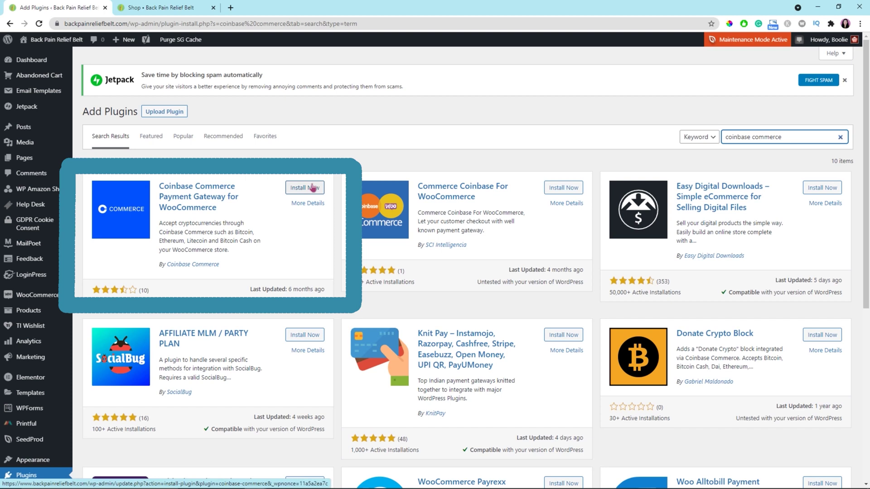
Step: Install and activate Coinbase Commerce Payment Gateway for WooCommerce, then enable its auto-updates
left_click(313, 188)
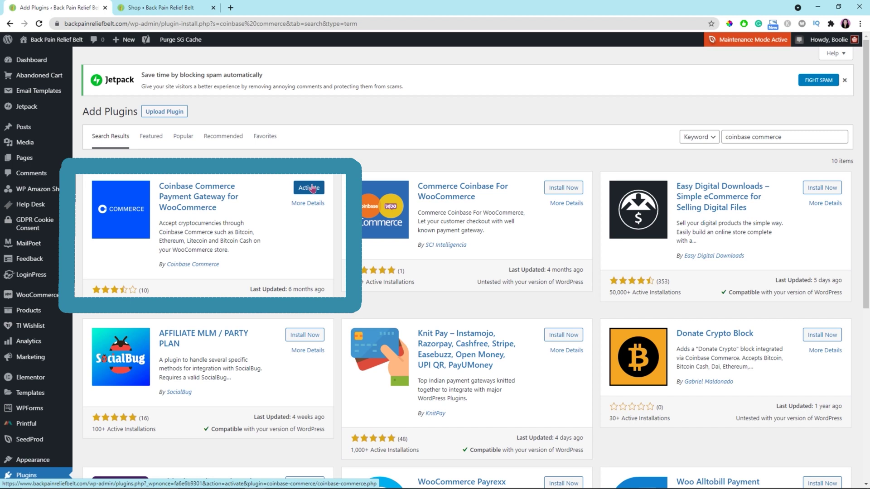
left_click(311, 192)
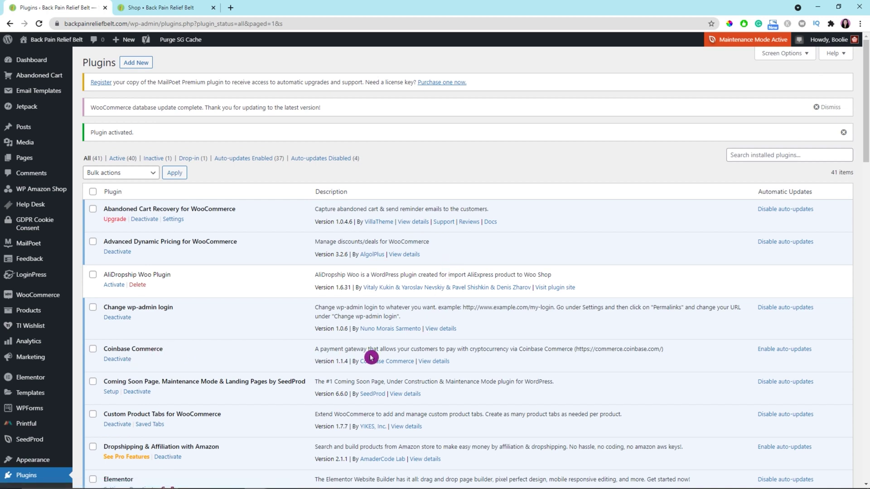
left_click(801, 353)
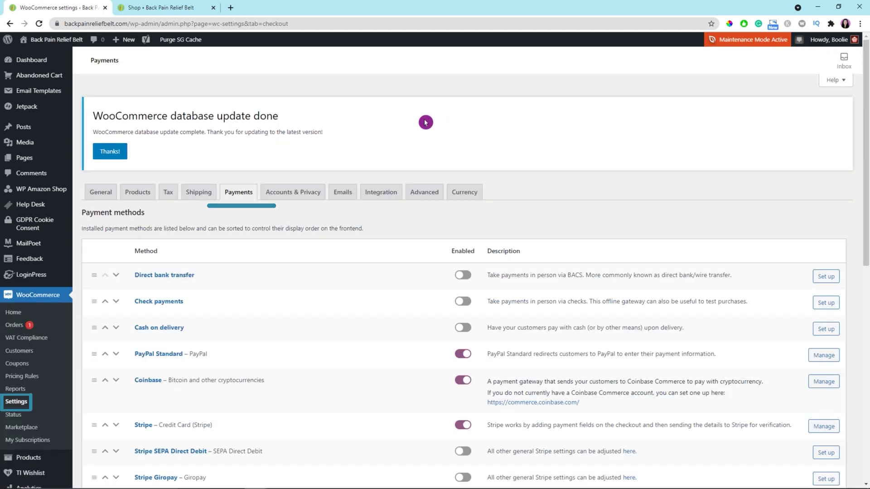
Step: Open the commerce.coinbase.com link in a new tab and start the Get started signup
right_click(524, 403)
left_click(562, 303)
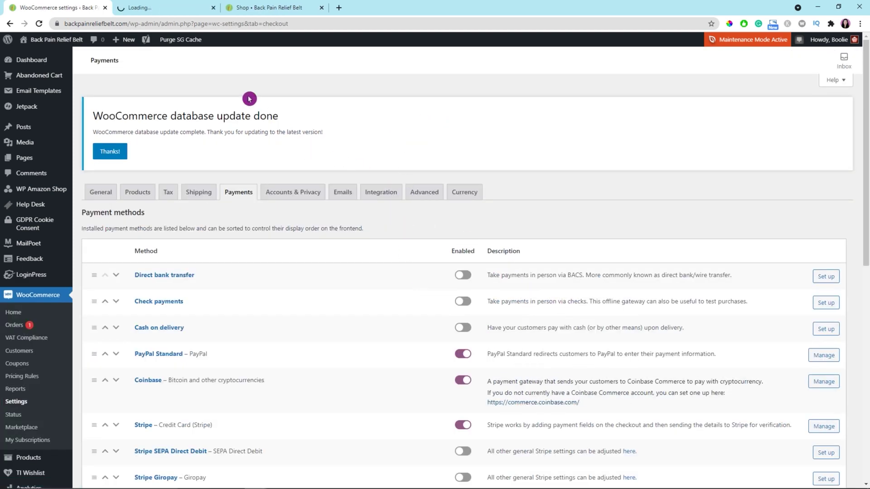
left_click(179, 11)
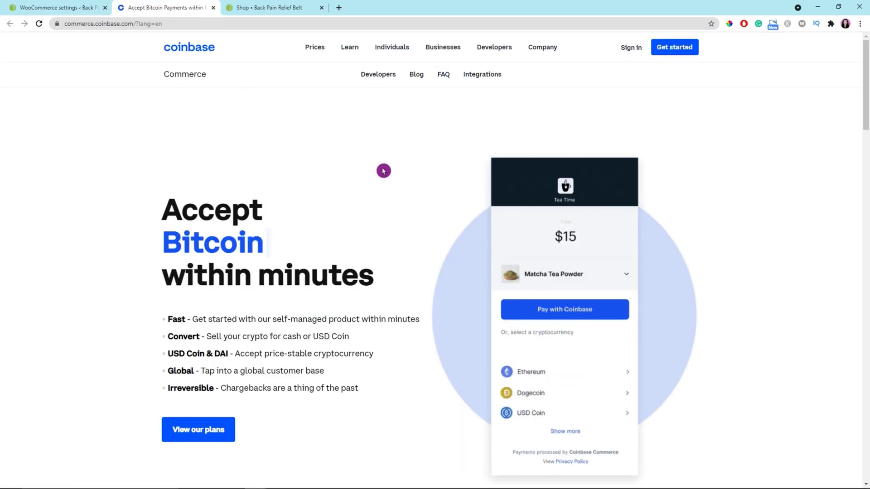
left_click(678, 48)
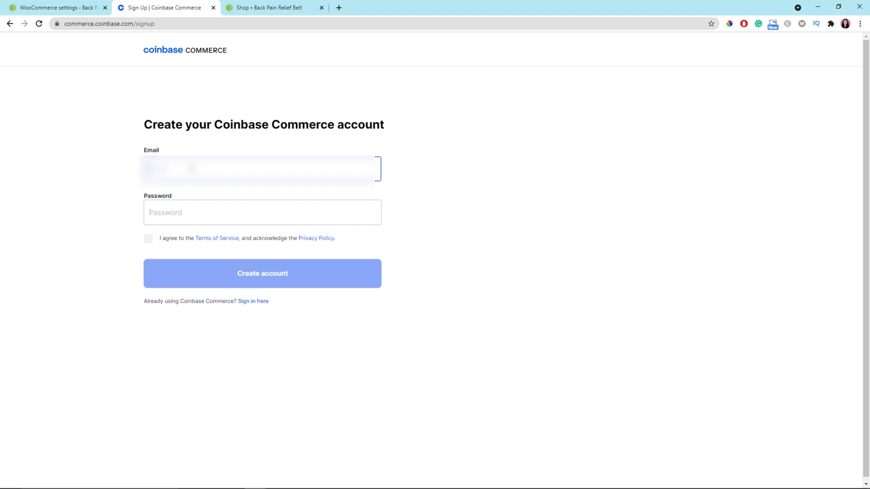
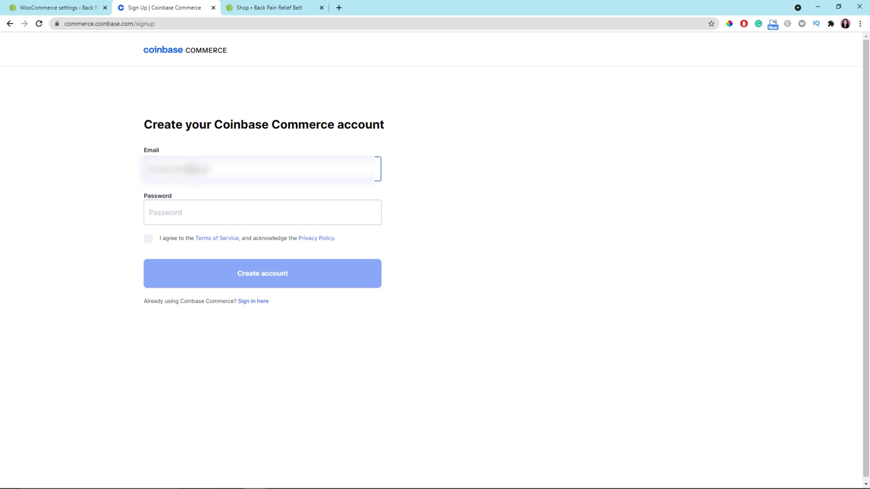
Step: Create the Coinbase Commerce account with an email and password, accepting terms, then verify the email
left_click(185, 214)
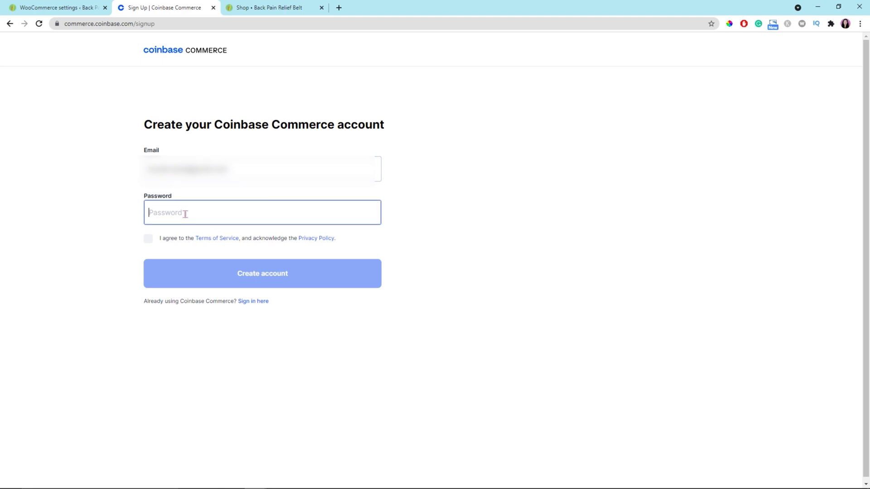
type("**************")
left_click(148, 239)
left_click(254, 278)
left_click(158, 277)
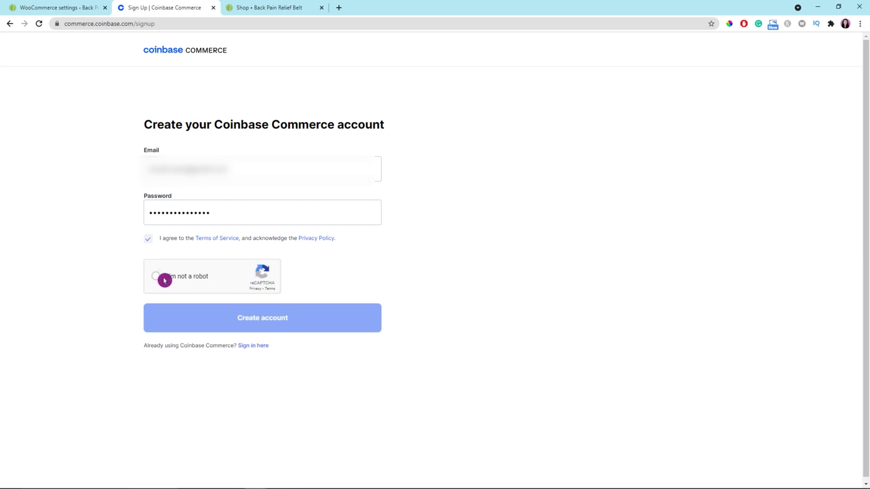
left_click(259, 318)
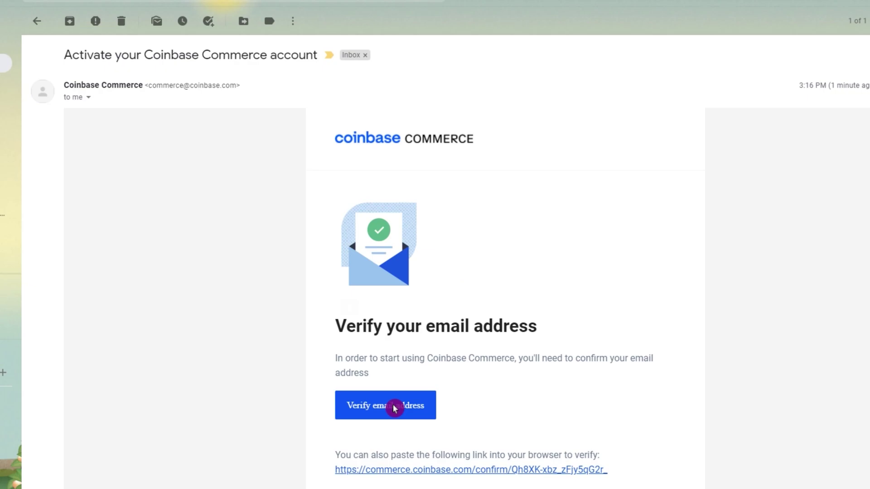
left_click(393, 407)
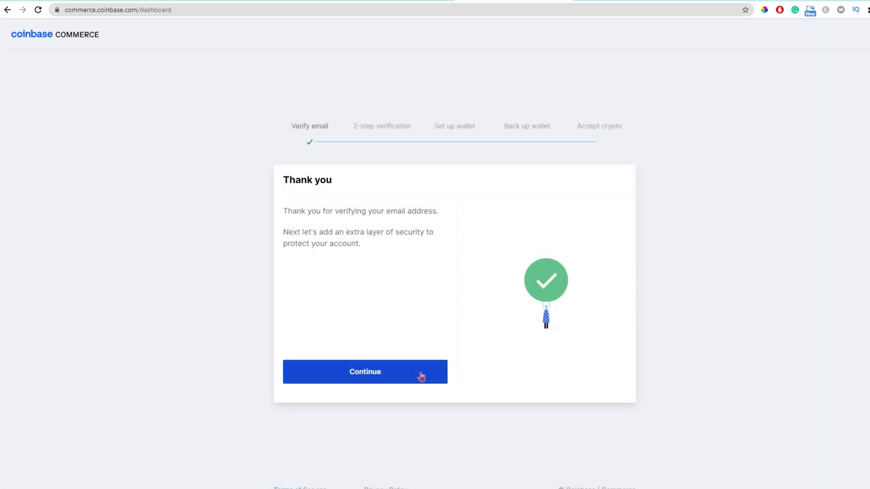
Step: Confirm 2-step verification with the Google Authenticator code and download the backup codes
left_click(372, 373)
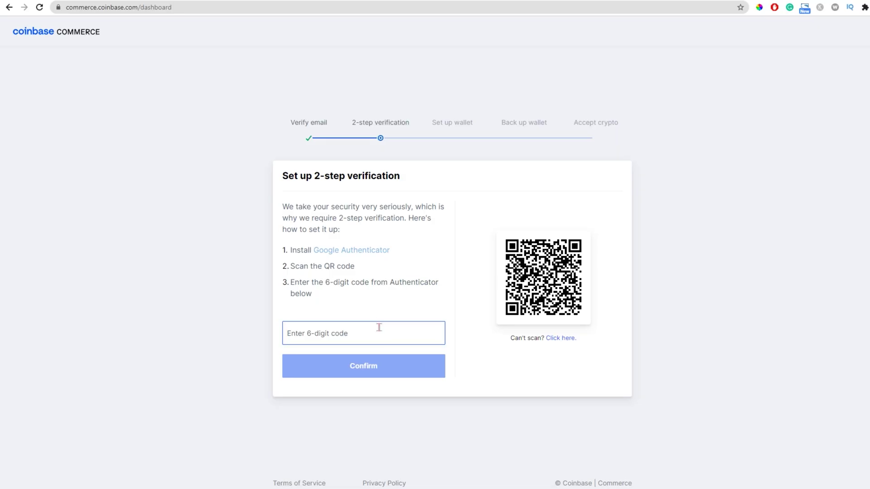
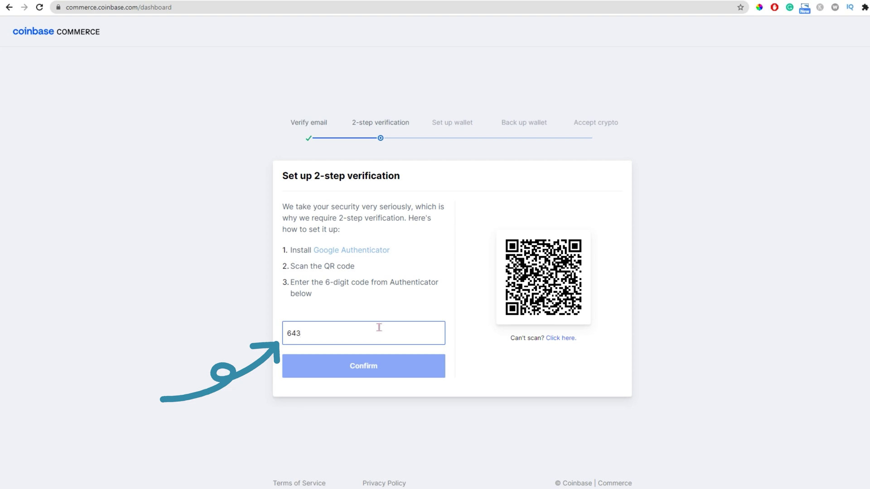
left_click(364, 367)
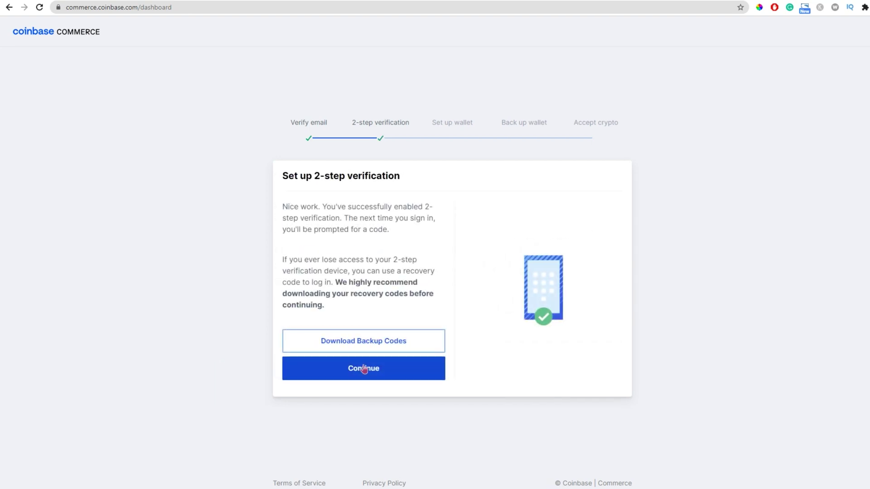
left_click(380, 341)
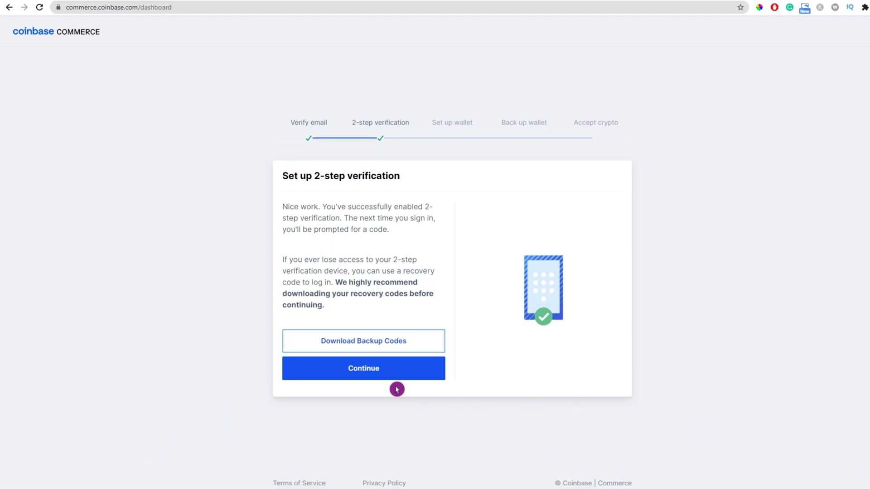
left_click(367, 369)
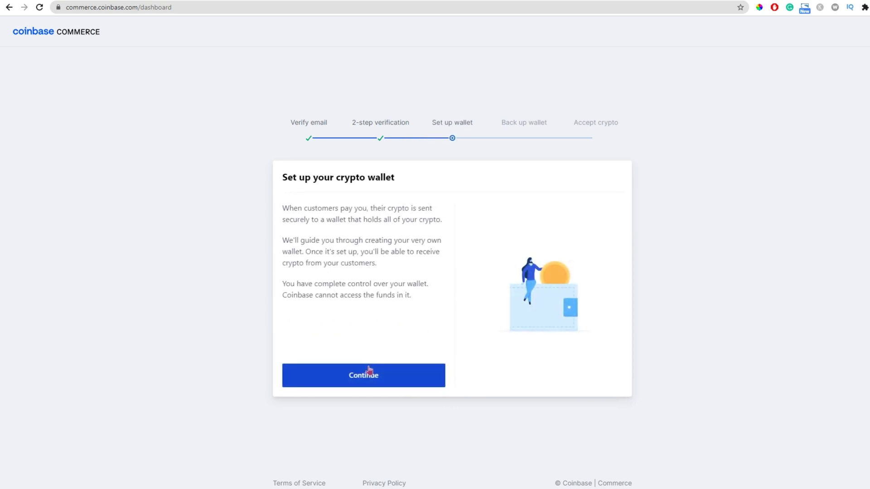
Step: Reveal the wallet seed phrase, acknowledge the loss warning, copy the phrase, and confirm it's saved
left_click(370, 380)
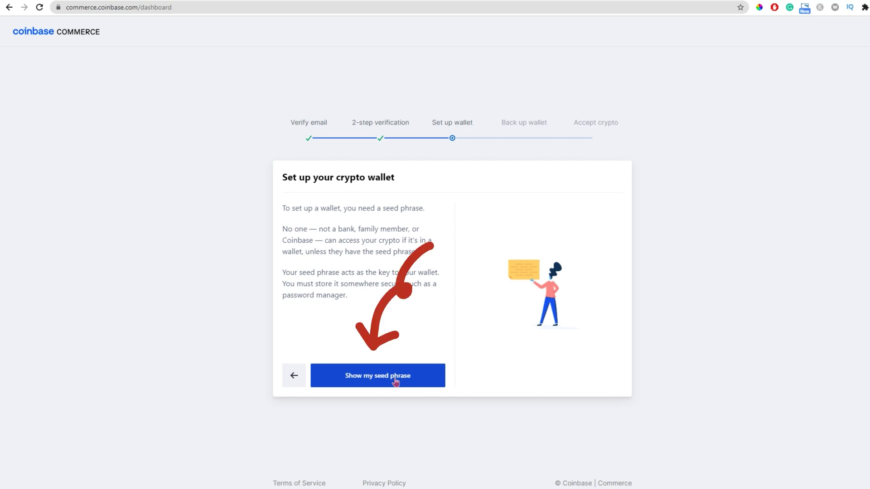
left_click(395, 382)
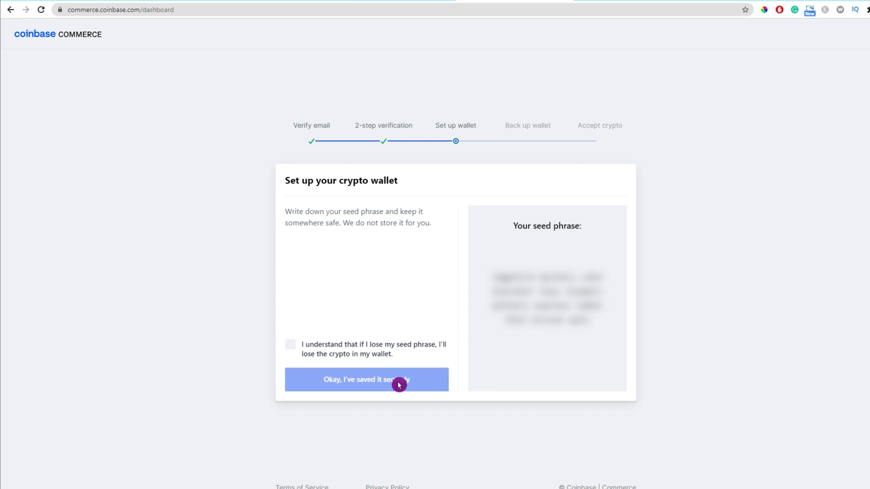
left_click(291, 347)
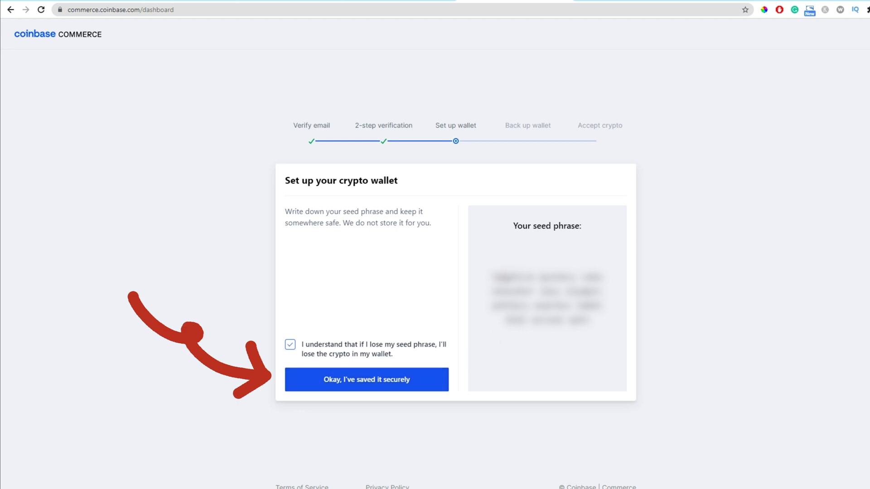
left_click_drag(494, 272, 590, 323)
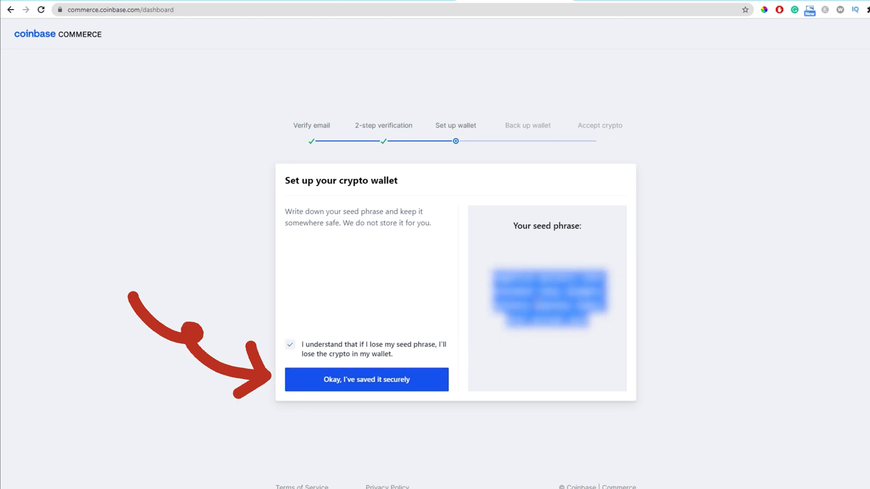
right_click(521, 297)
left_click(544, 302)
left_click(429, 484)
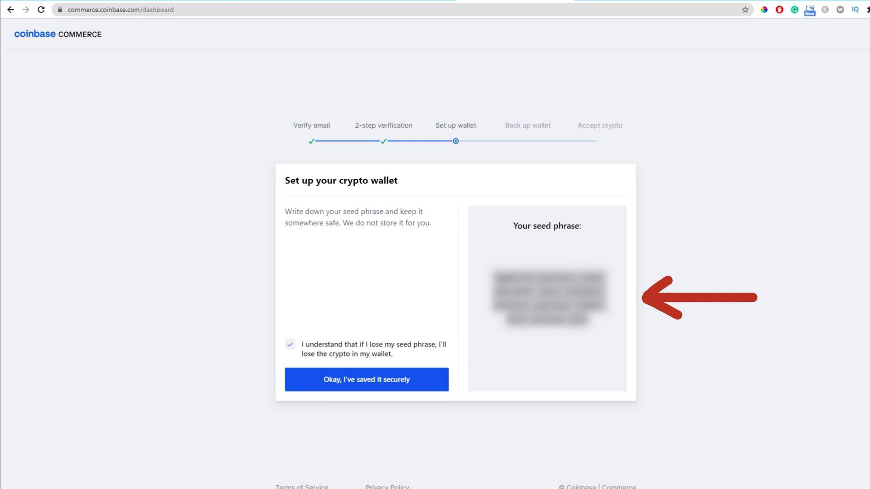
left_click(377, 381)
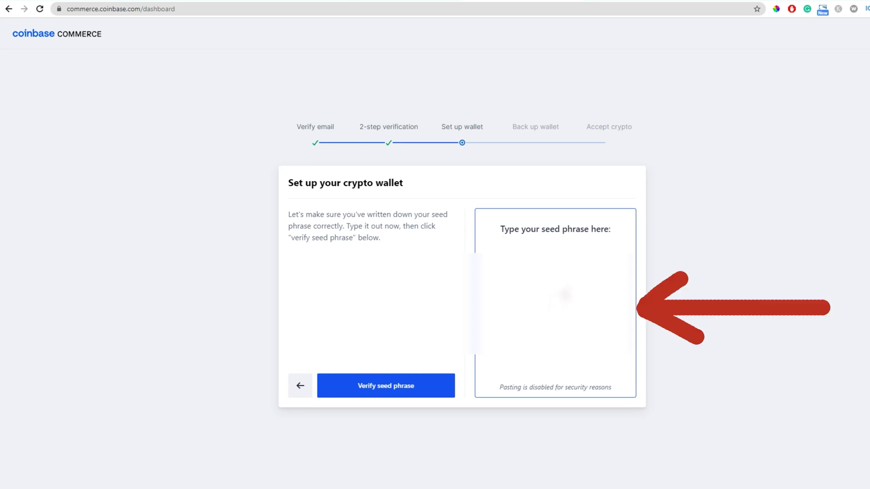
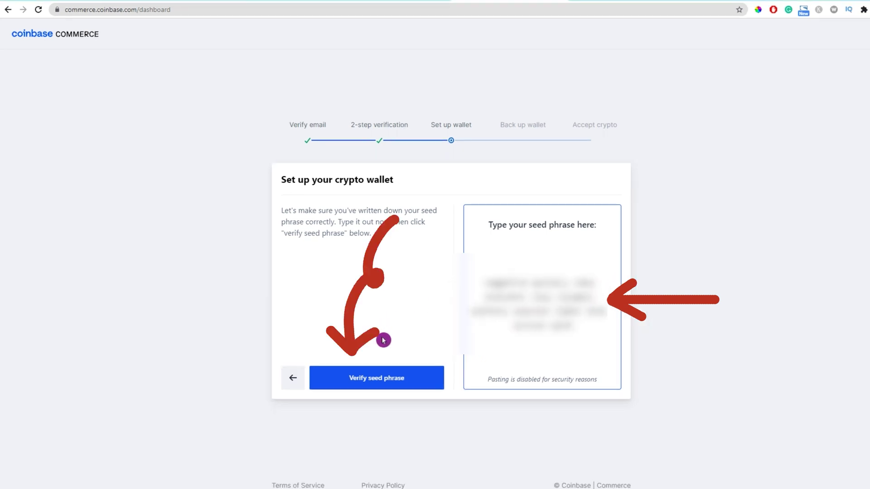
Step: Retype the wallet seed phrase into the box and verify it
left_click(375, 382)
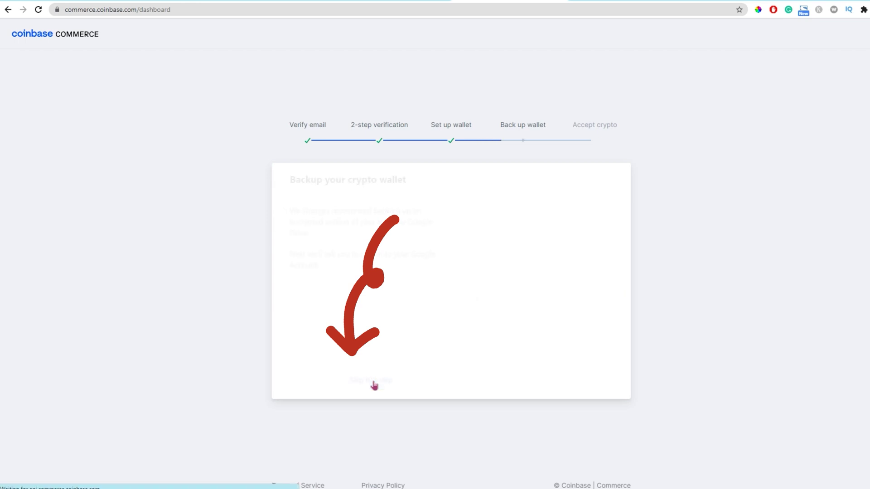
Step: Skip the Google Drive wallet backup and go to the Coinbase Commerce dashboard
left_click(398, 391)
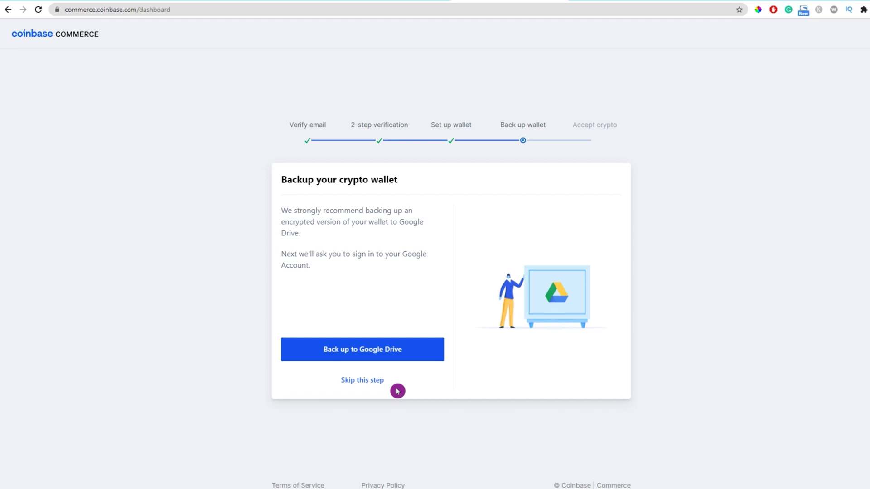
left_click(366, 382)
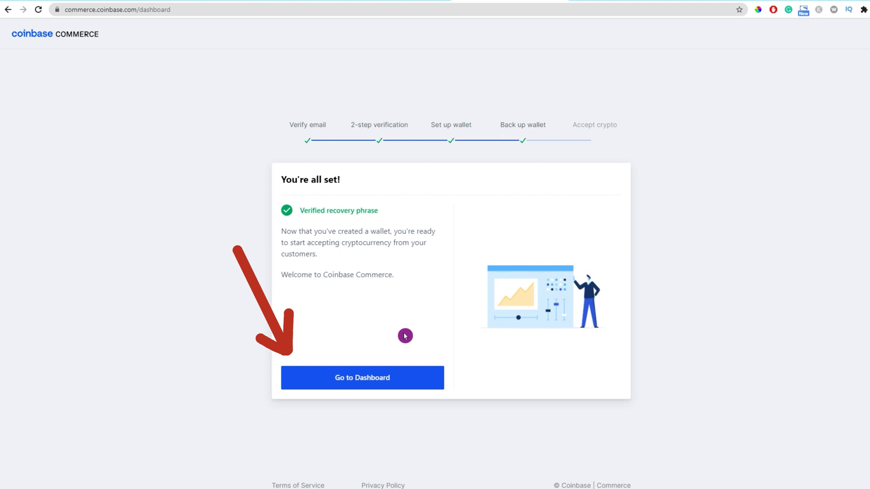
left_click(376, 382)
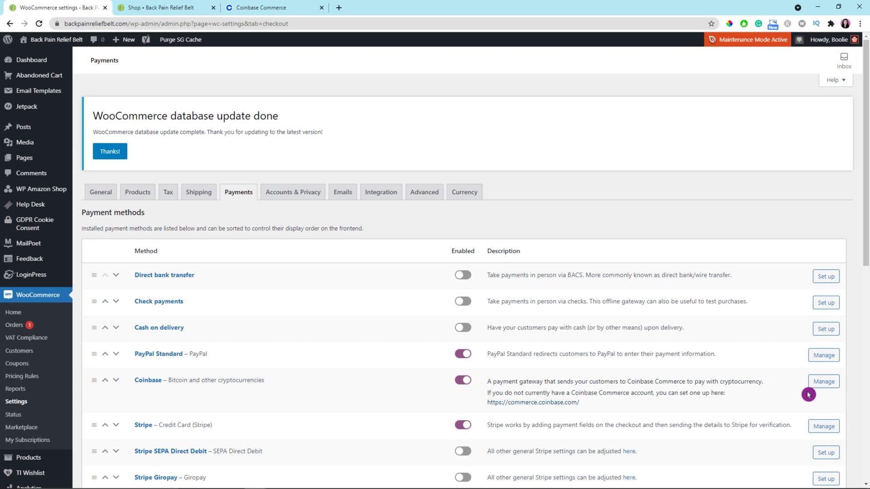
Step: Open the Coinbase gateway settings and remove the trailing period from its checkout description
left_click(826, 384)
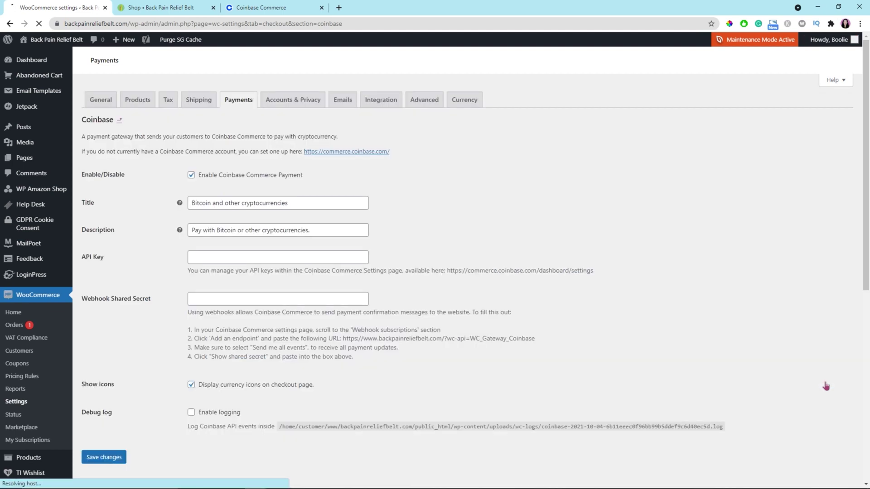
left_click(223, 297)
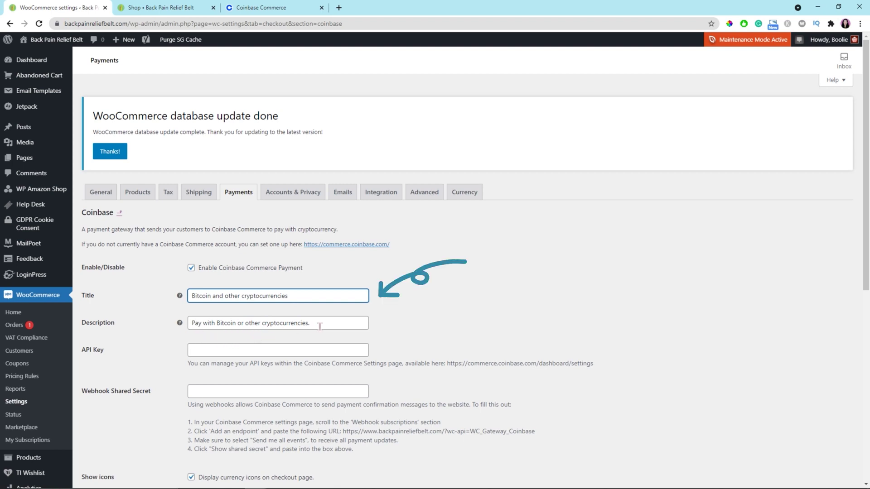
scroll(320, 327, "down", 1)
left_click(314, 278)
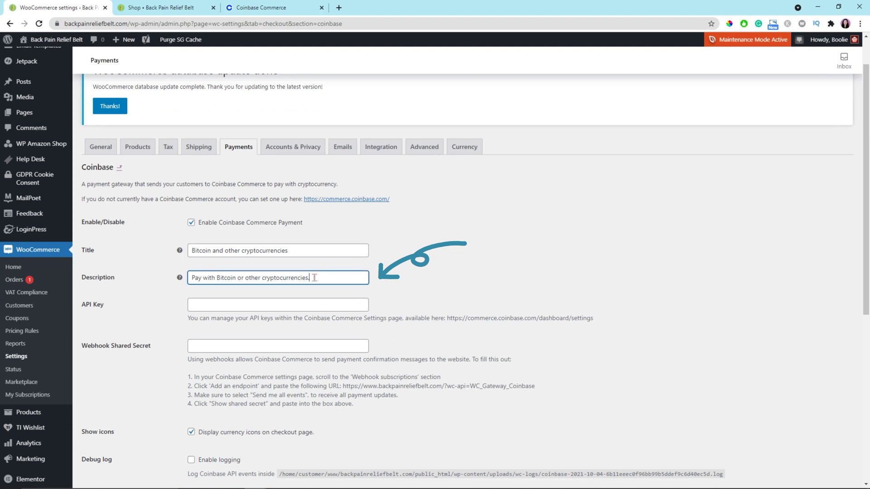
left_click(414, 293)
scroll(414, 293, "down", 1)
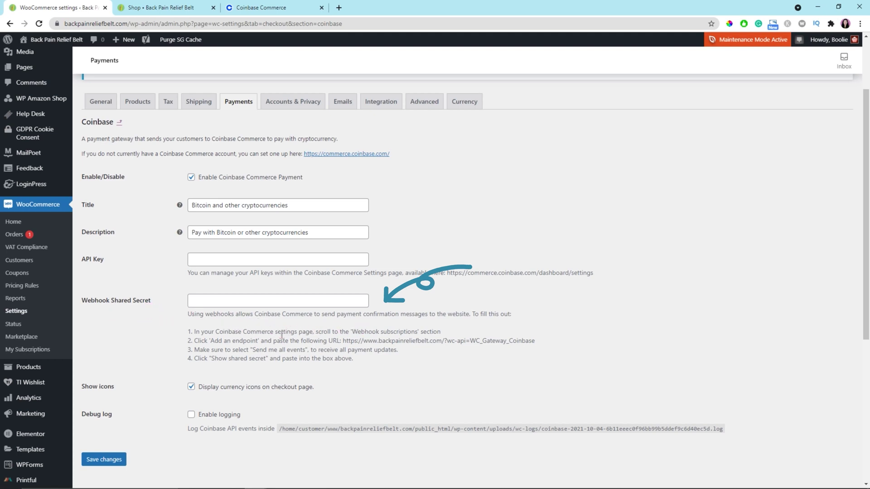
Step: Save the Coinbase gateway settings and move to the API Key field
left_click(104, 462)
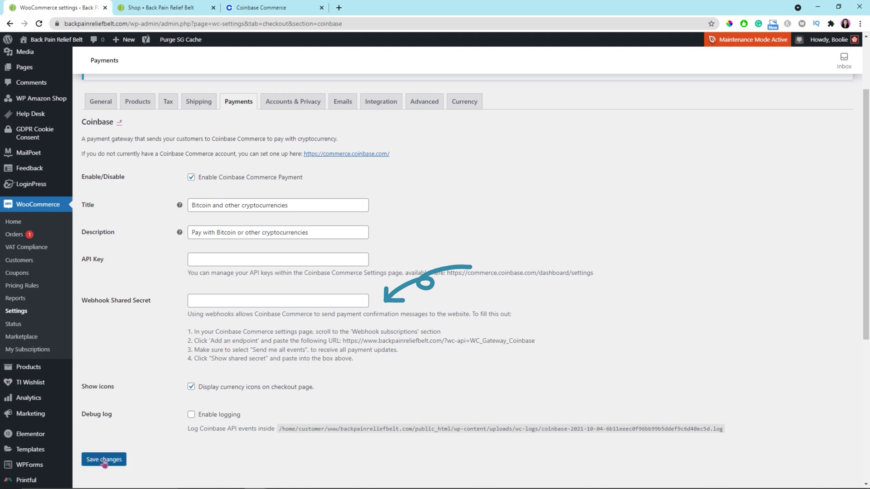
left_click(104, 461)
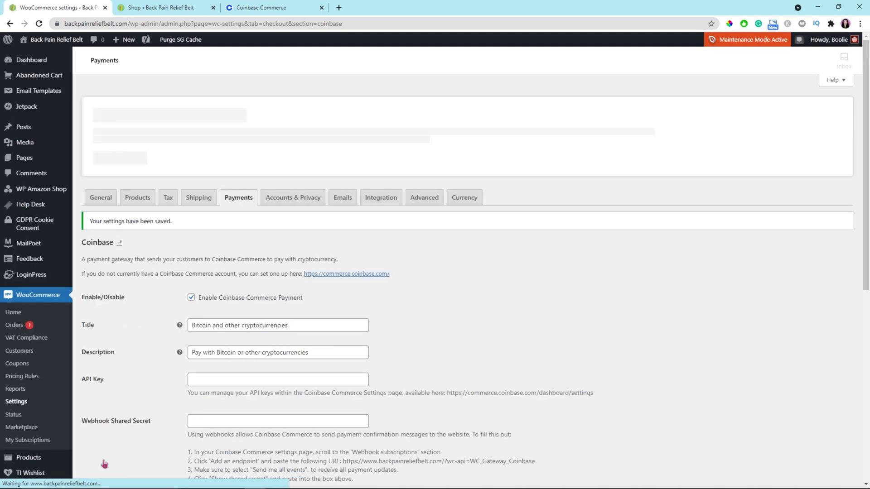
scroll(489, 411, "down", 2)
scroll(490, 412, "down", 1)
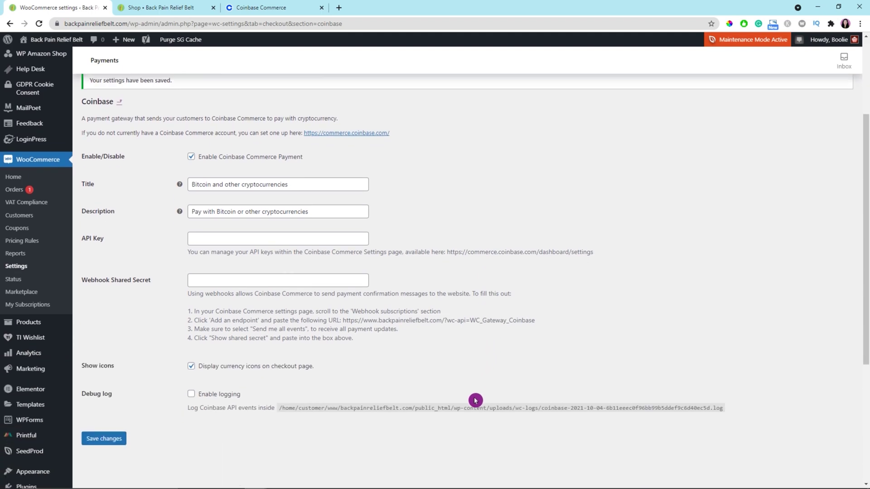
left_click(310, 234)
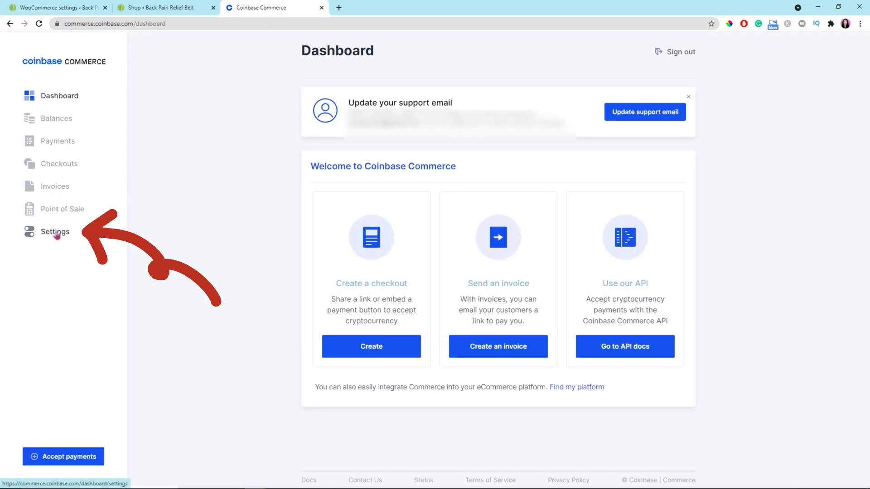
Step: Save the business name 'Back Pain Relief Belt' under Branding and begin uploading the store logo
left_click(55, 232)
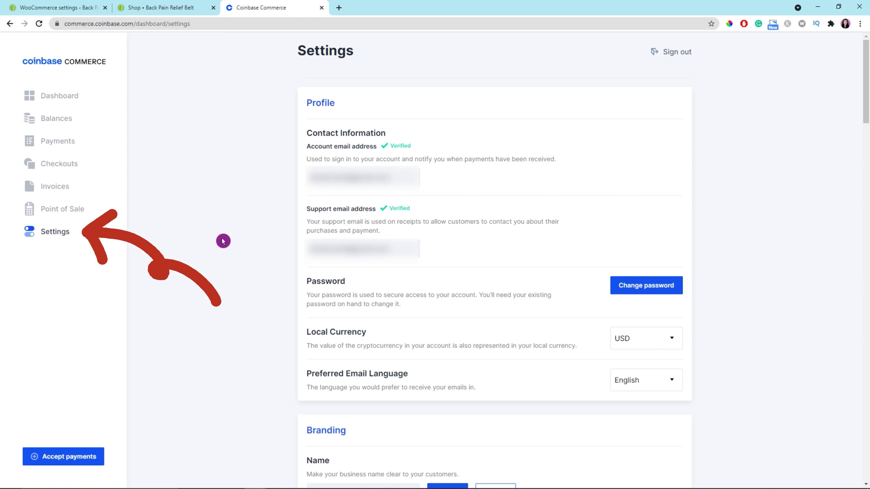
scroll(719, 247, "down", 8)
left_click(365, 133)
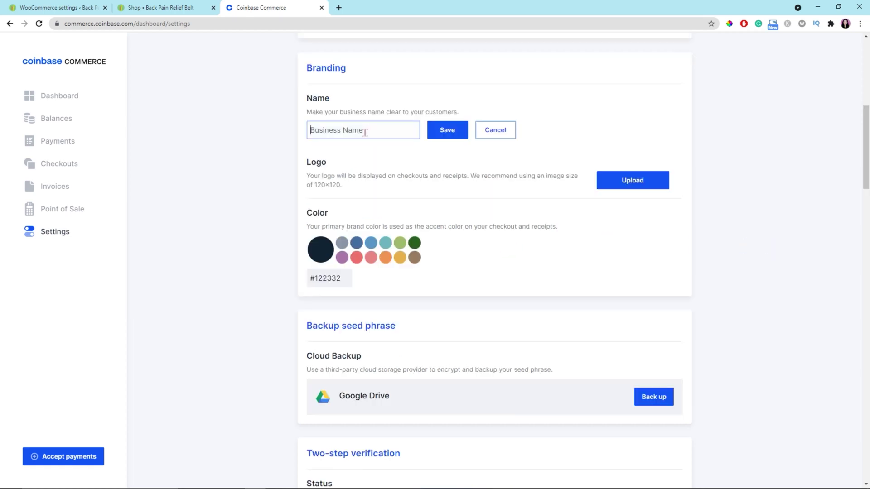
type("D")
key("BackSpace")
type("Back Pain Relief Belt")
left_click(440, 136)
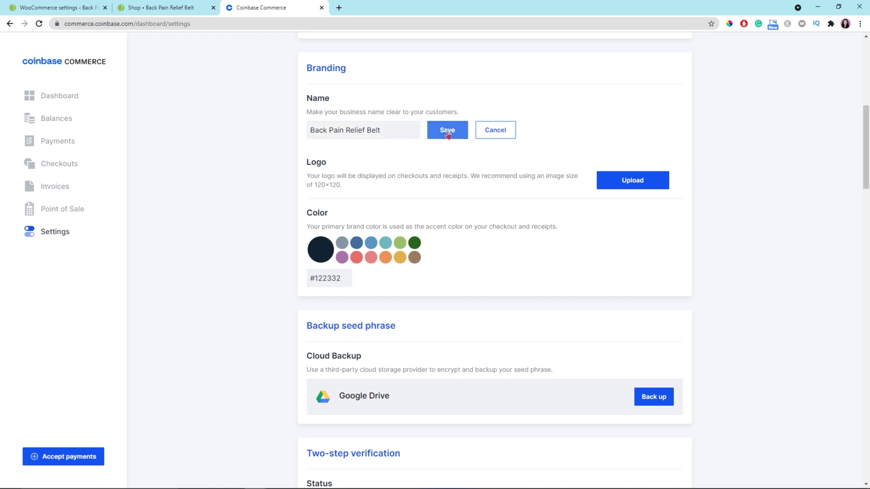
left_click(632, 180)
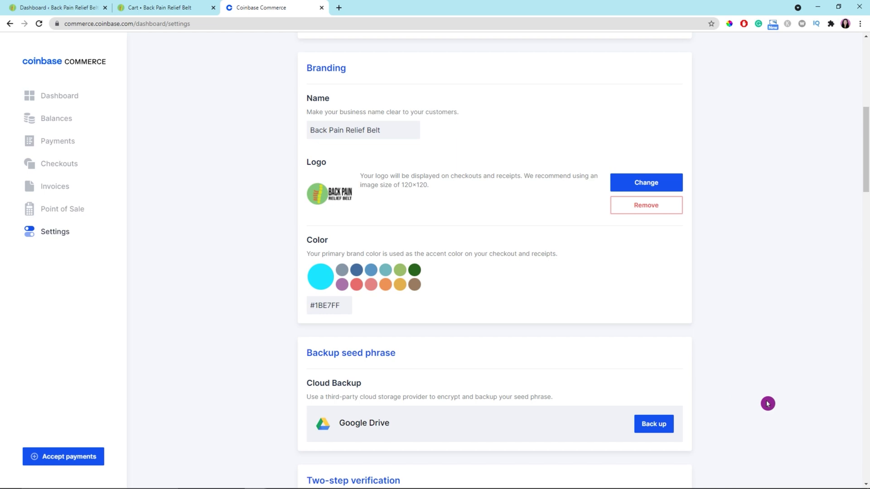
scroll(526, 281, "down", 10)
scroll(525, 281, "down", 1)
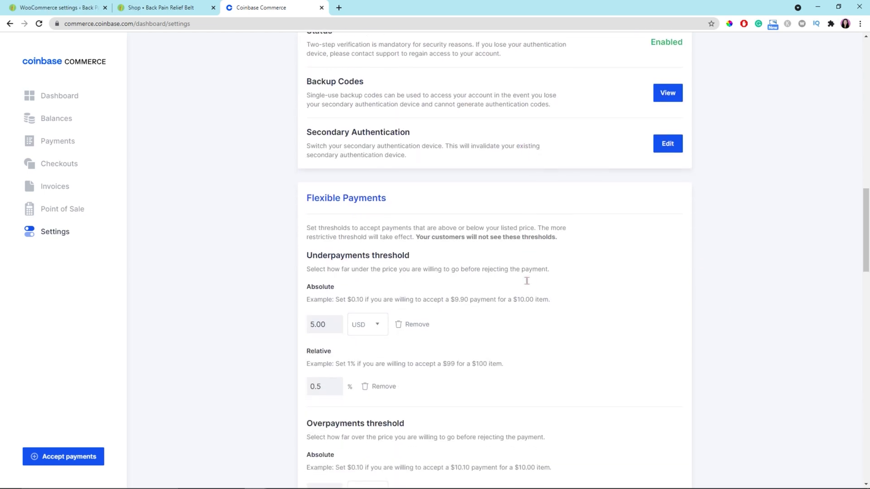
scroll(525, 284, "down", 1)
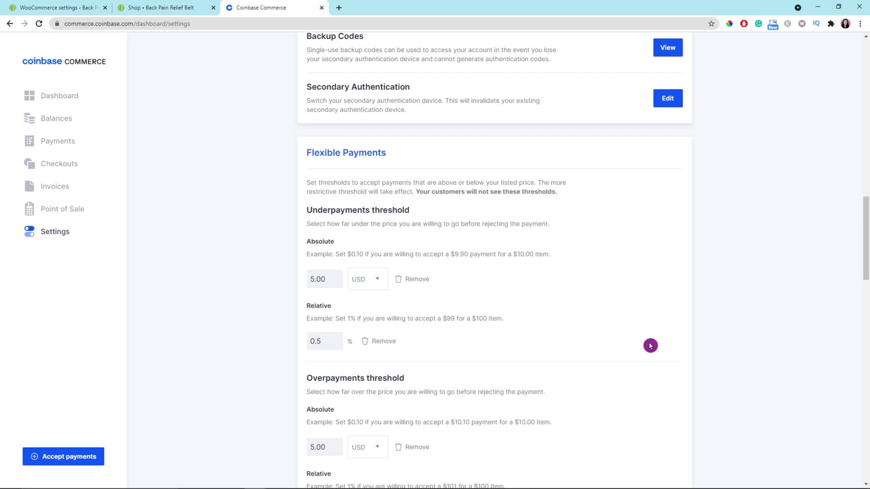
scroll(650, 346, "down", 4)
scroll(651, 346, "down", 2)
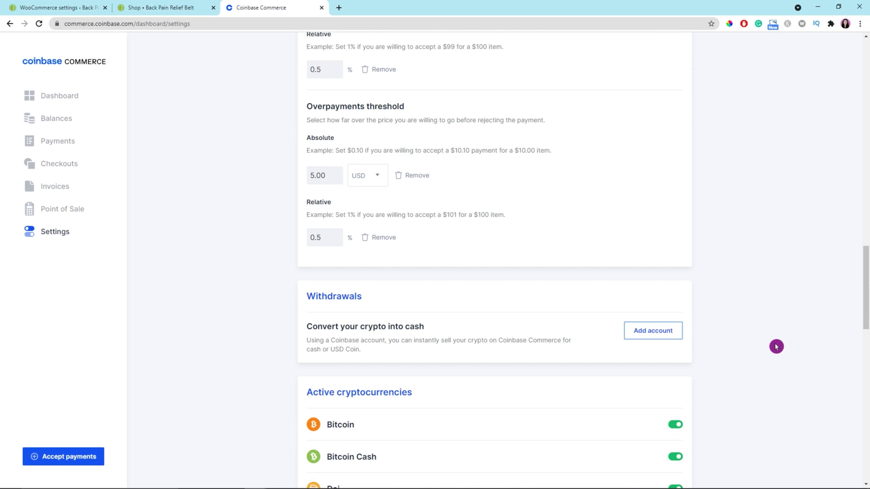
scroll(762, 357, "down", 1)
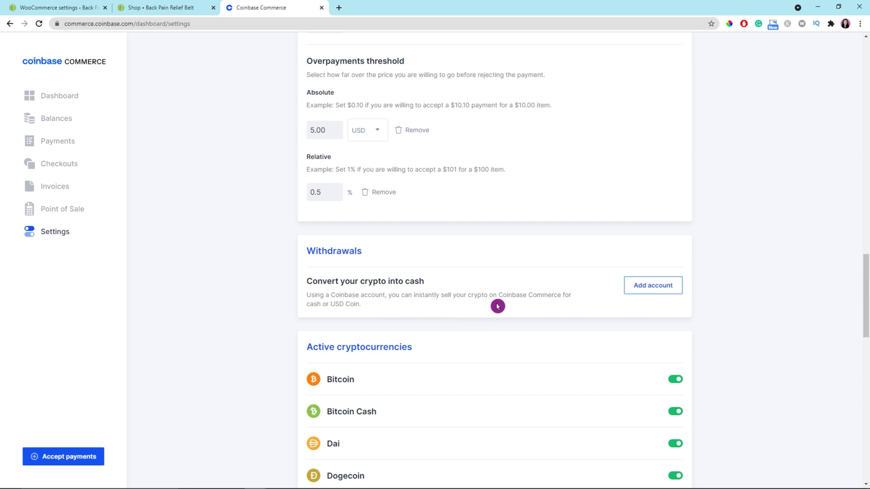
scroll(549, 298, "down", 1)
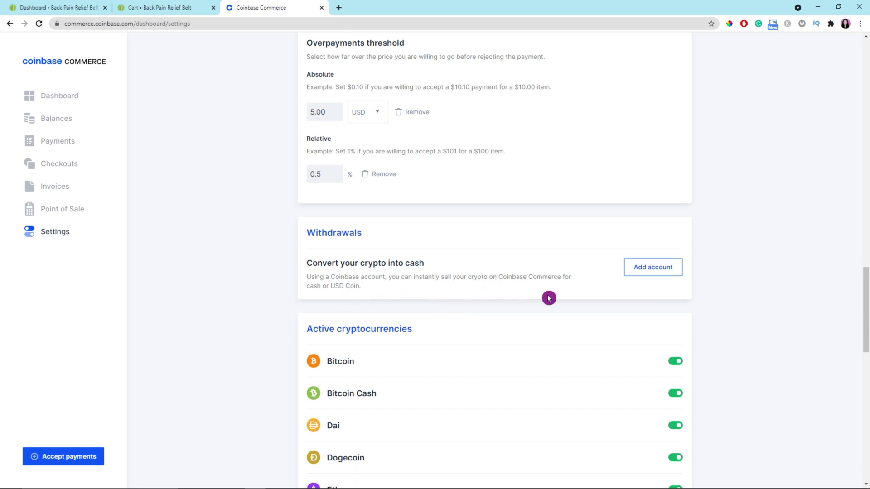
Step: Start linking a Coinbase account for withdrawals and sign in with the account password
left_click(664, 273)
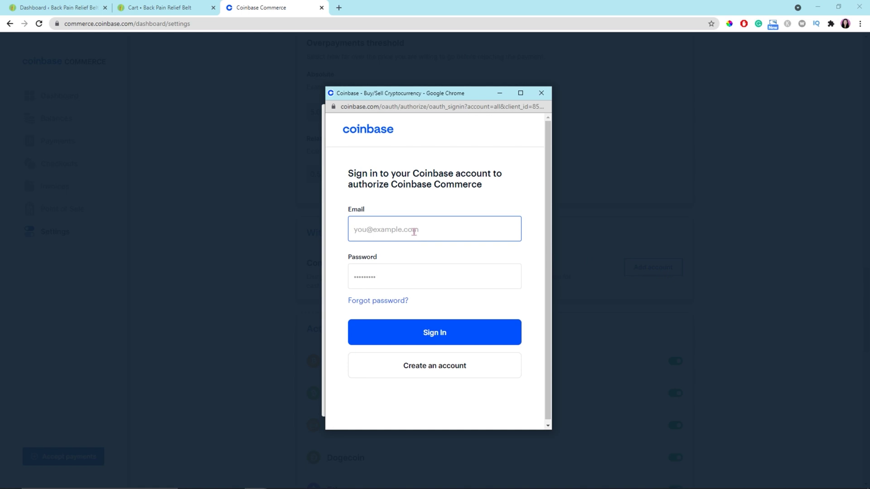
left_click(398, 278)
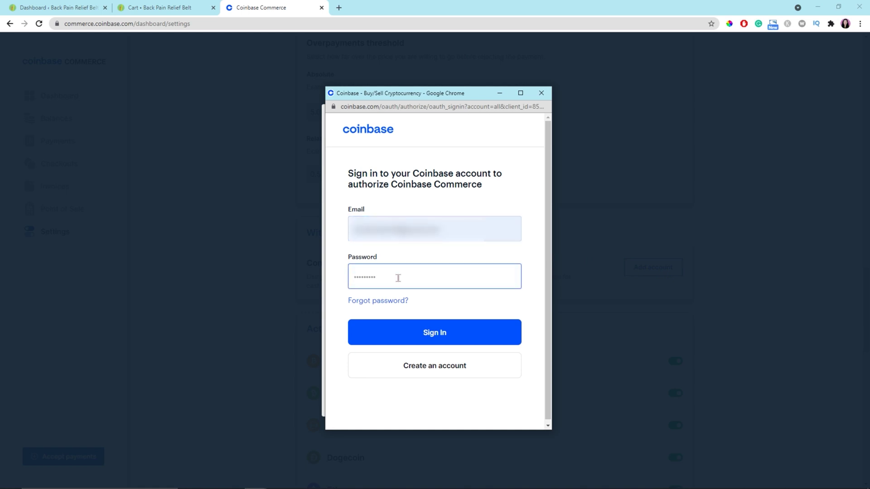
type("•••••••••••••")
left_click(441, 336)
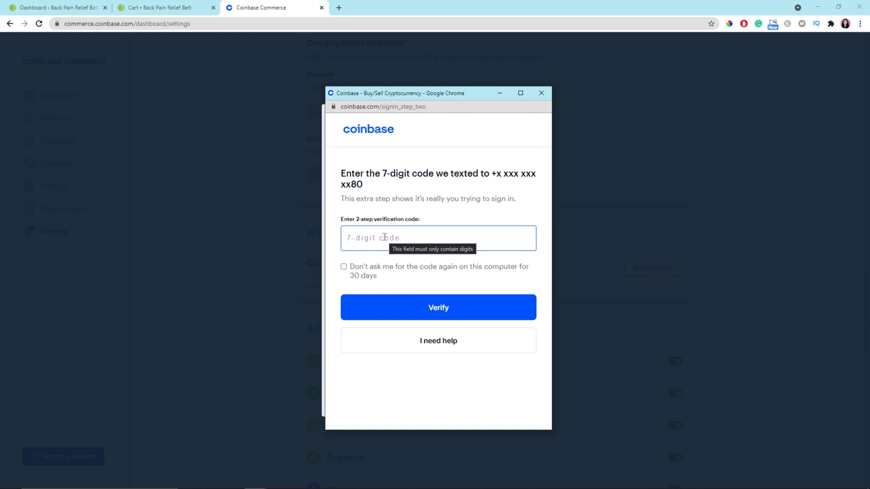
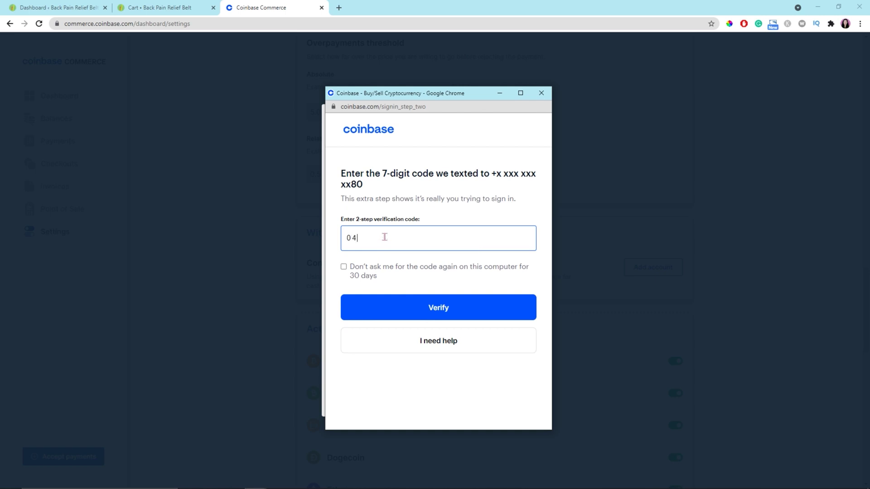
Step: Submit the two-step verification code, trusting this computer for 30 days, and confirm via the inbox email
left_click(344, 267)
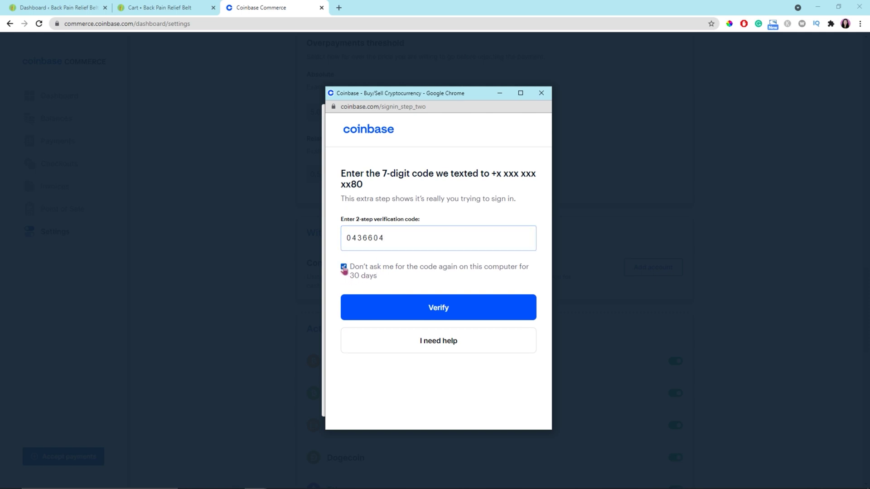
left_click(439, 308)
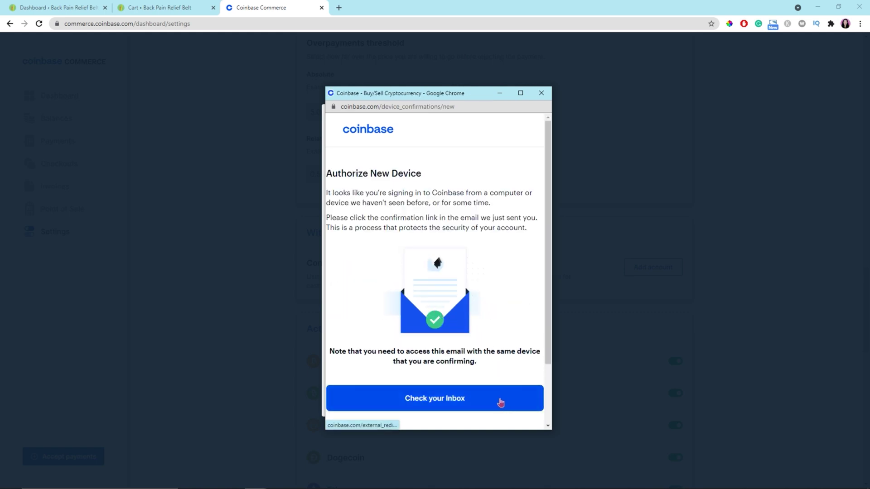
scroll(502, 397, "down", 2)
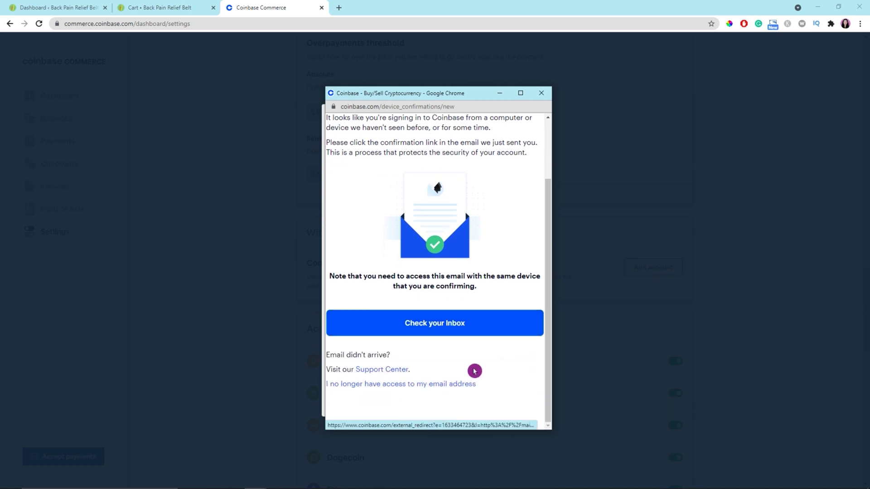
left_click(450, 330)
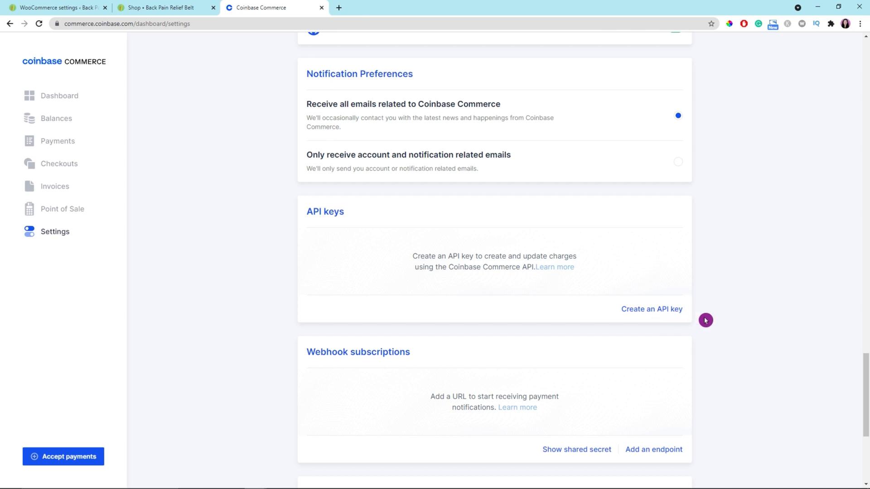
Step: Generate a new API key, reveal the full key, and copy it to the clipboard
scroll(706, 321, "down", 2)
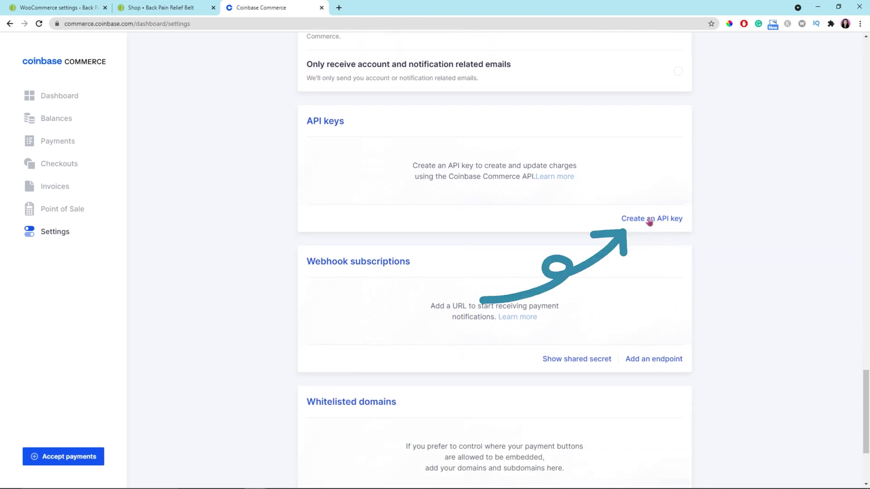
left_click(650, 220)
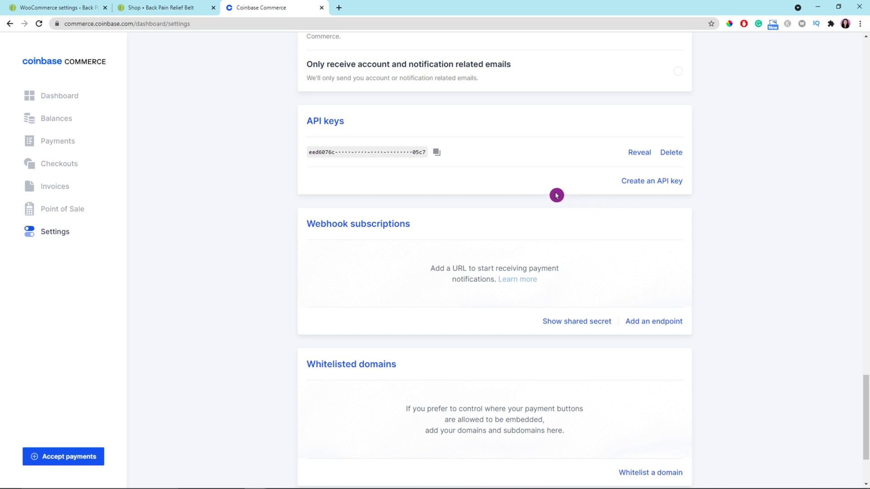
left_click(640, 154)
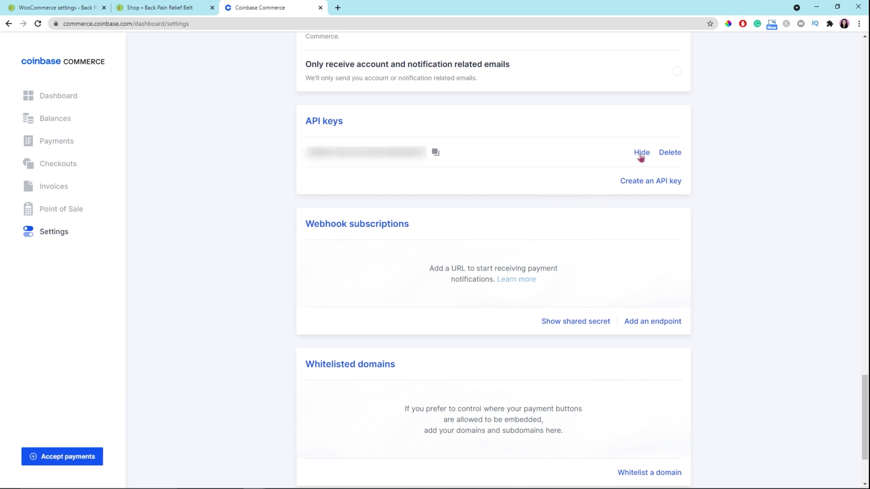
left_click(434, 154)
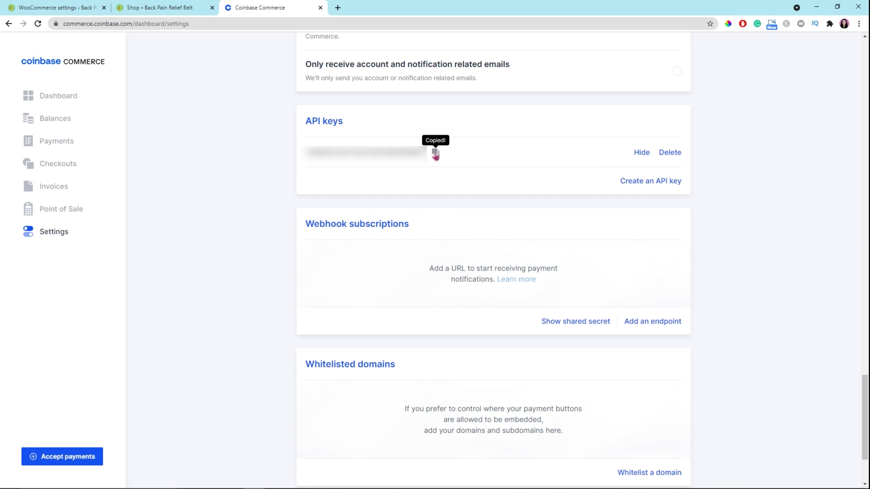
Step: Paste the API key into the WooCommerce Coinbase gateway's API Key field and save
left_click(60, 10)
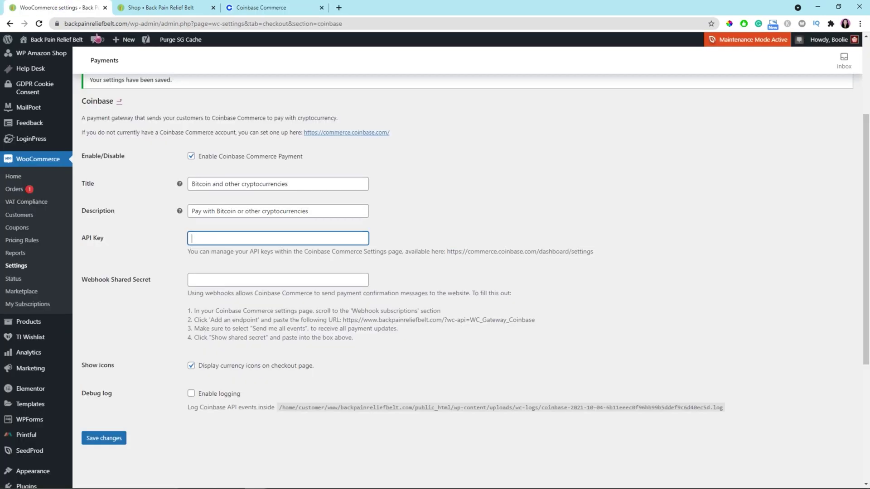
key("ctrl+v")
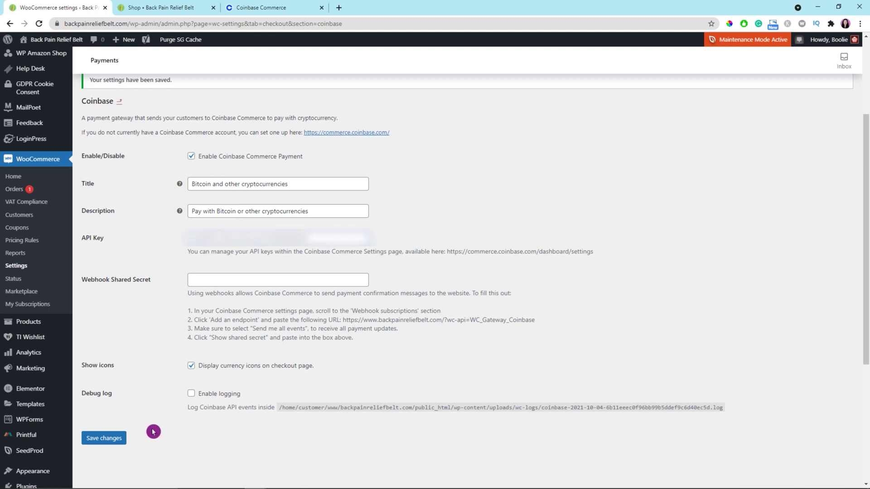
left_click(103, 438)
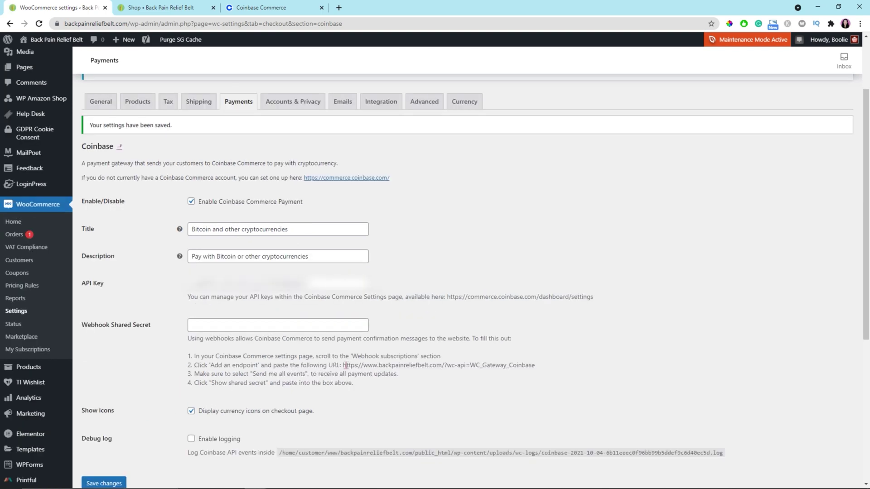
Step: Copy the webhook URL shown in step 2 of the gateway setup instructions
left_click_drag(343, 366, 534, 366)
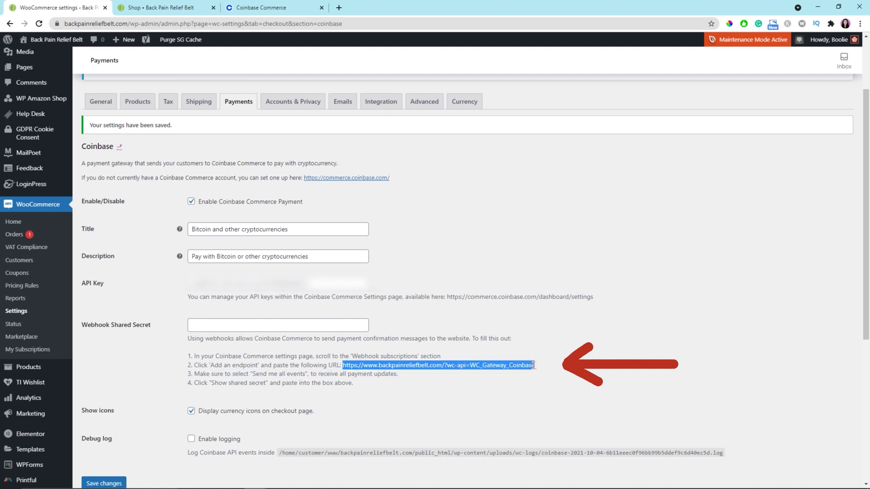
right_click(479, 366)
left_click(502, 378)
left_click(269, 10)
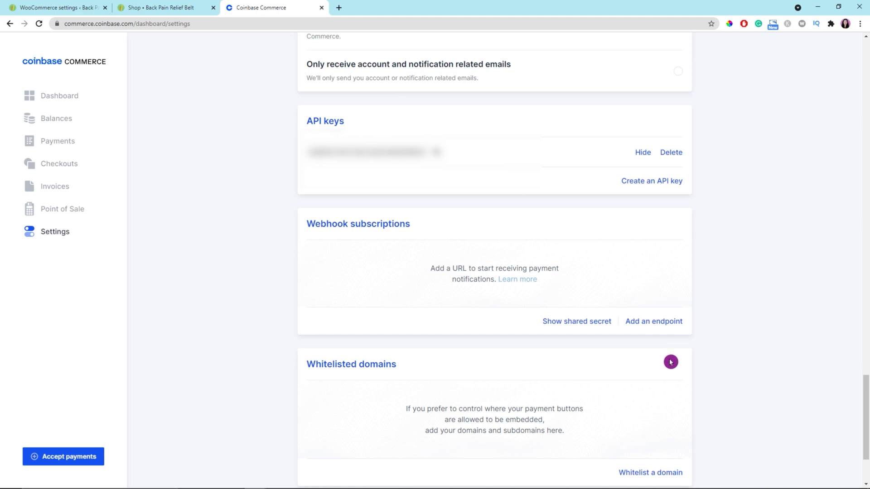
Step: Add a webhook endpoint using the pasted ?wc-api=WC_Gateway_Coinbase store URL and save it
left_click(654, 321)
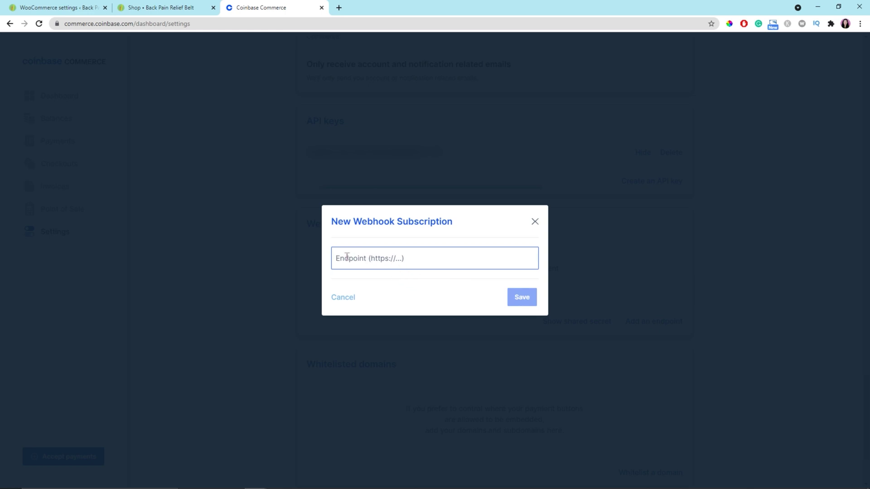
key("ctrl+v")
left_click(522, 298)
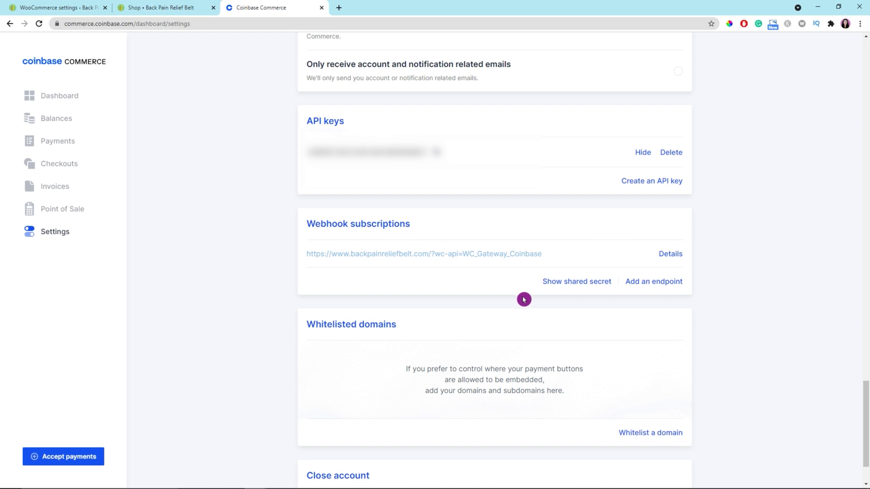
Step: Open the subscription details, confirm Events is set to receive all events, and save
left_click(675, 260)
left_click(674, 257)
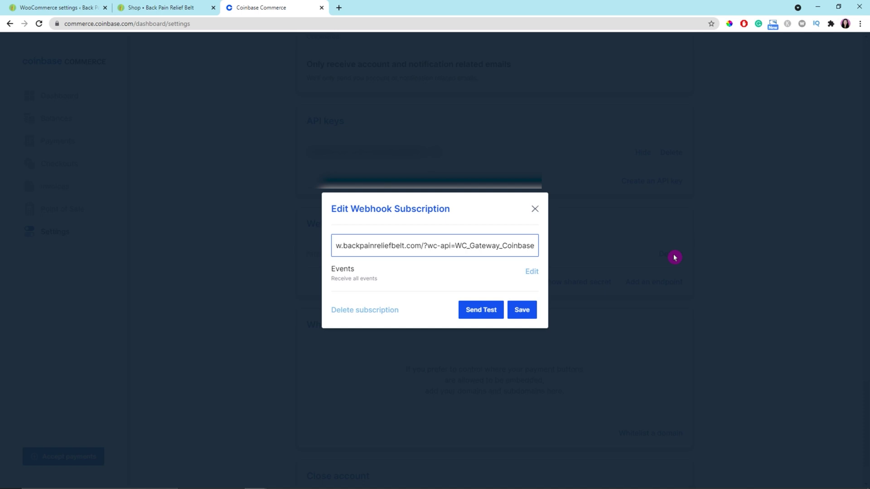
left_click(332, 278)
left_click_drag(332, 278, 380, 280)
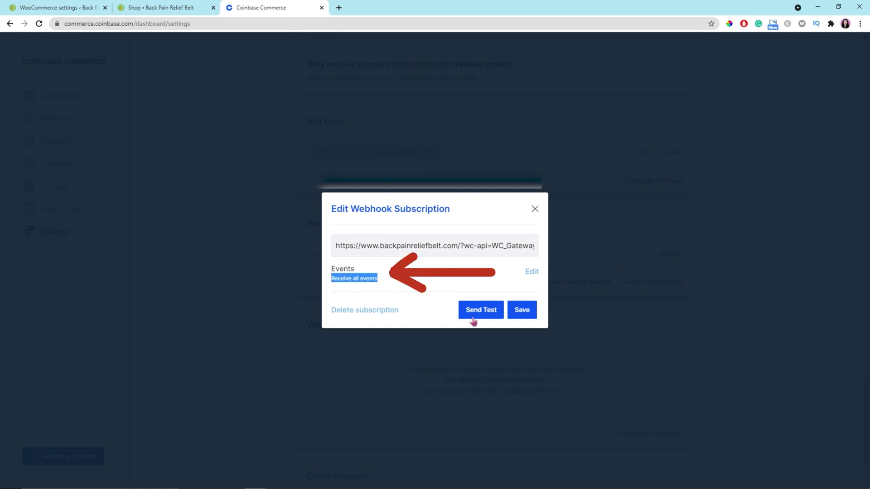
left_click(526, 314)
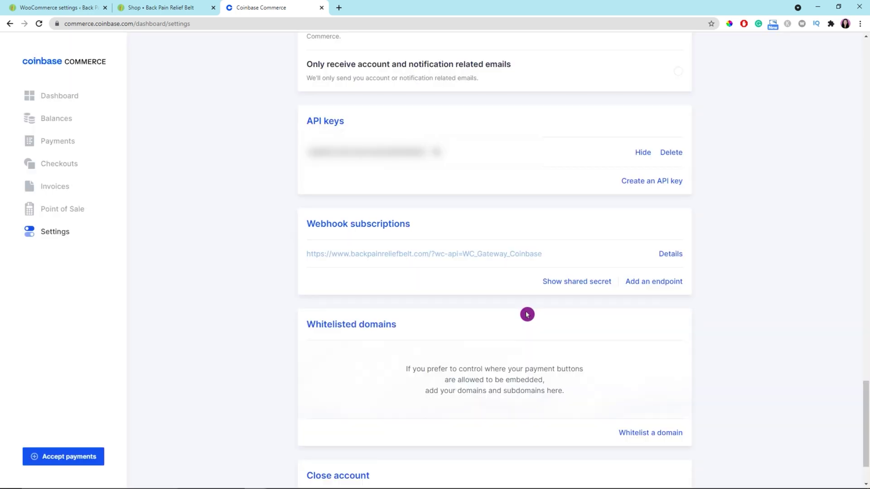
Step: Copy the shared secret into WooCommerce's Webhook Shared Secret field and save the gateway settings
left_click(580, 285)
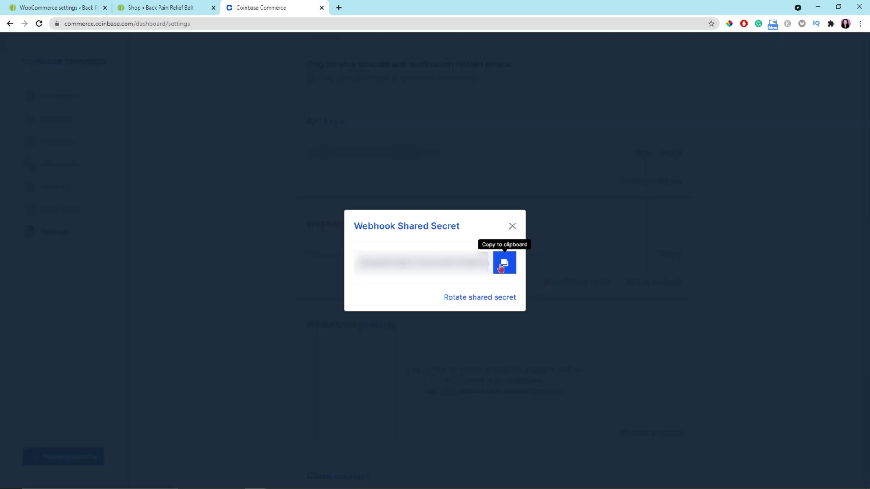
left_click(506, 266)
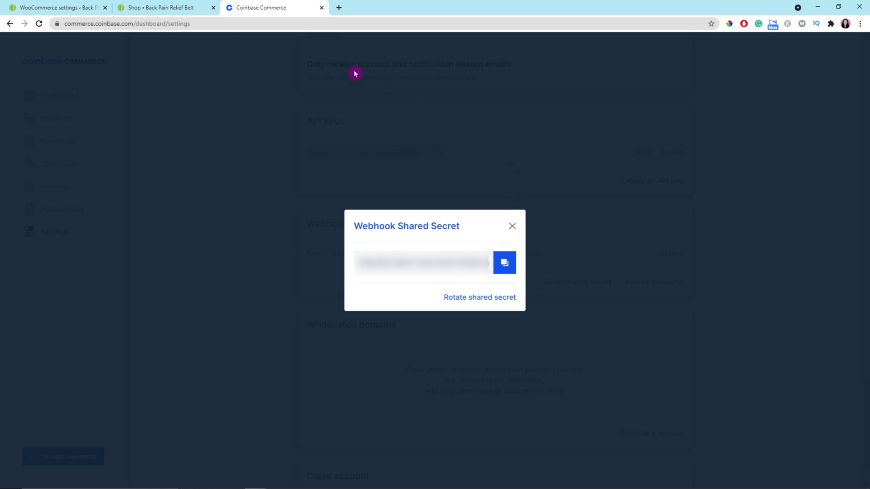
left_click(68, 11)
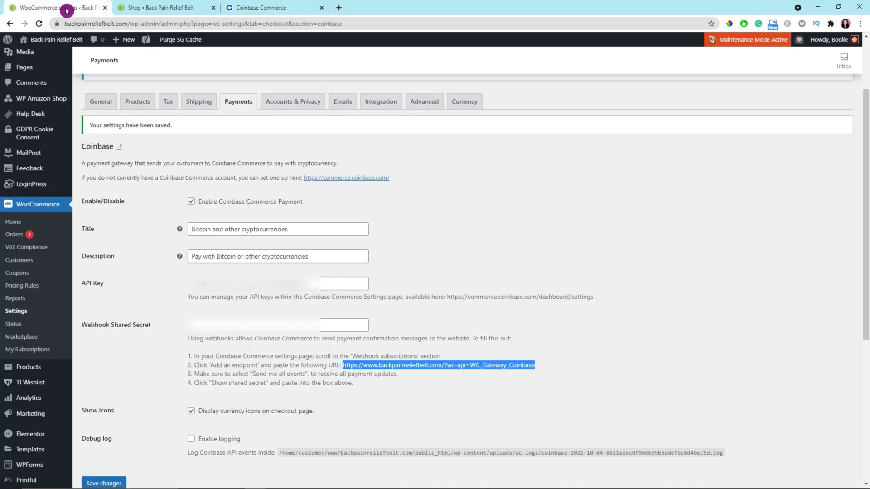
left_click(222, 324)
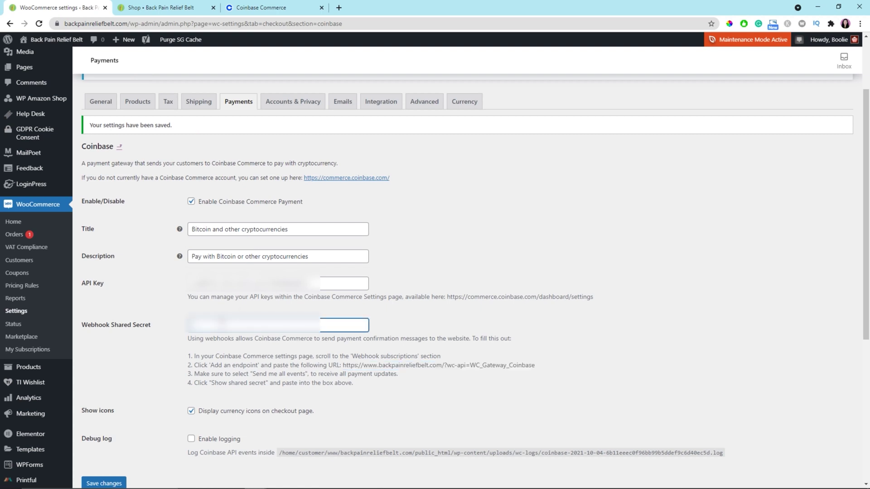
key("ctrl+v")
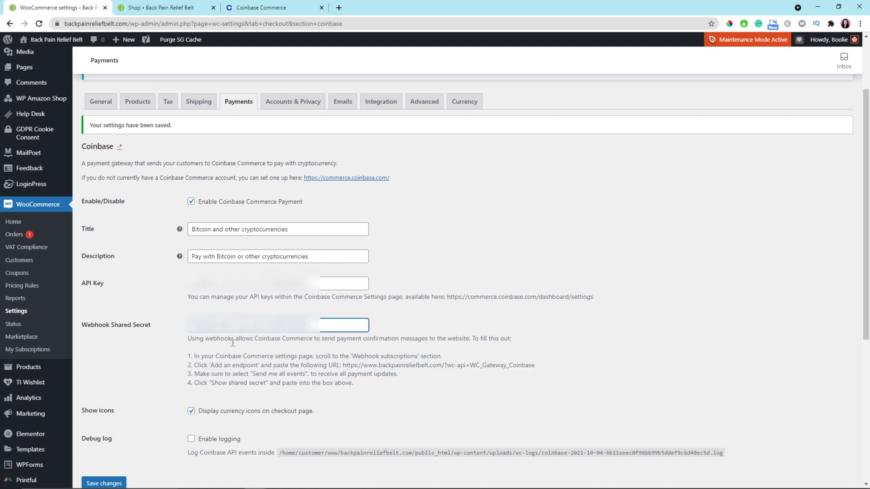
left_click(103, 483)
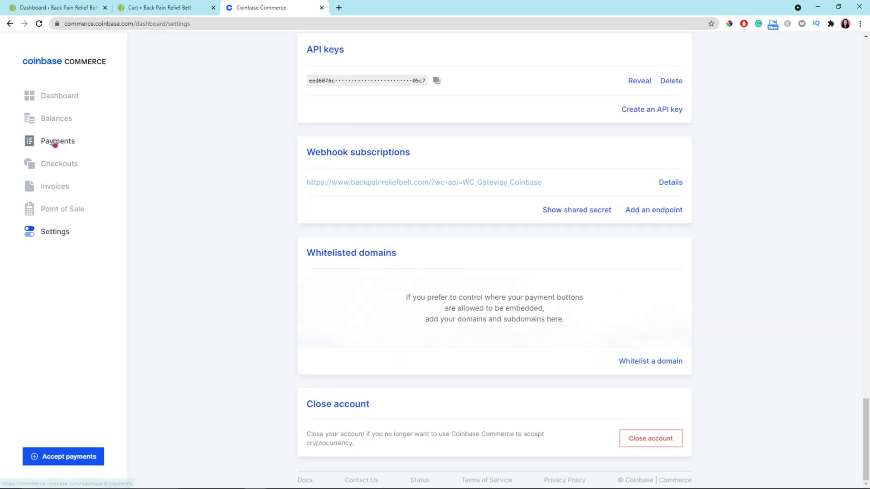
left_click(54, 143)
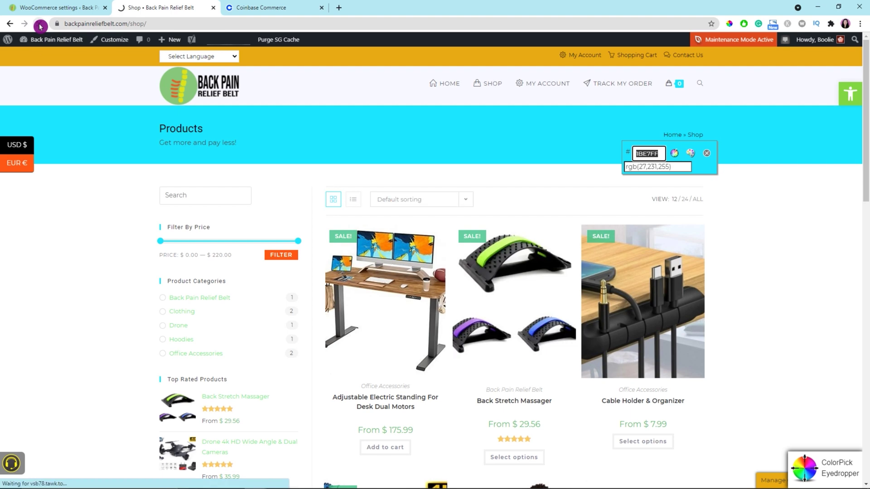
Step: Apply coupon Test01Crypto to the Light Pink M sweatshirt cart, dropping the total to $2.13, then check out
left_click(40, 24)
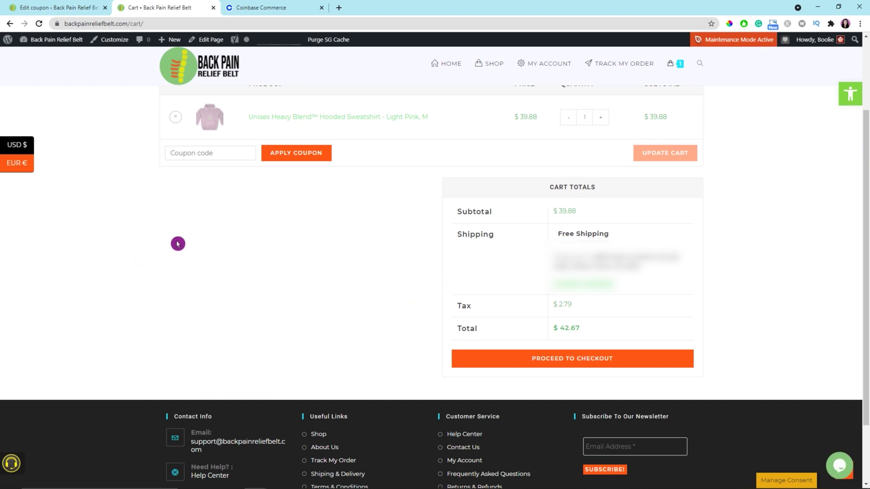
left_click(216, 153)
key("ctrl+v")
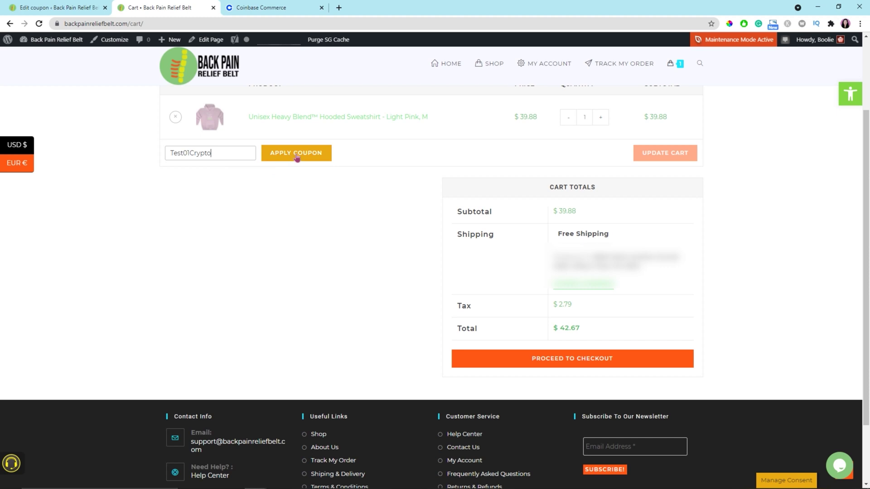
left_click(303, 257)
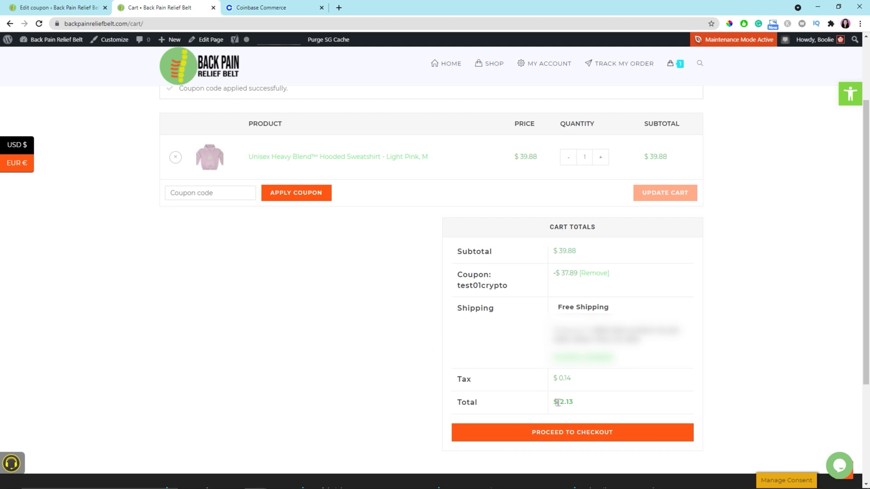
left_click(576, 435)
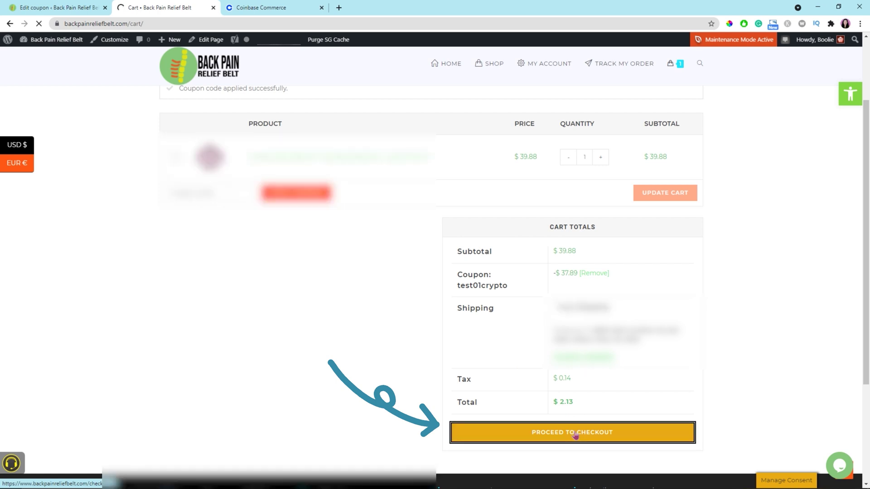
Step: Accept the terms and place the order paying with Bitcoin and other cryptocurrencies via Coinbase
scroll(526, 358, "down", 7)
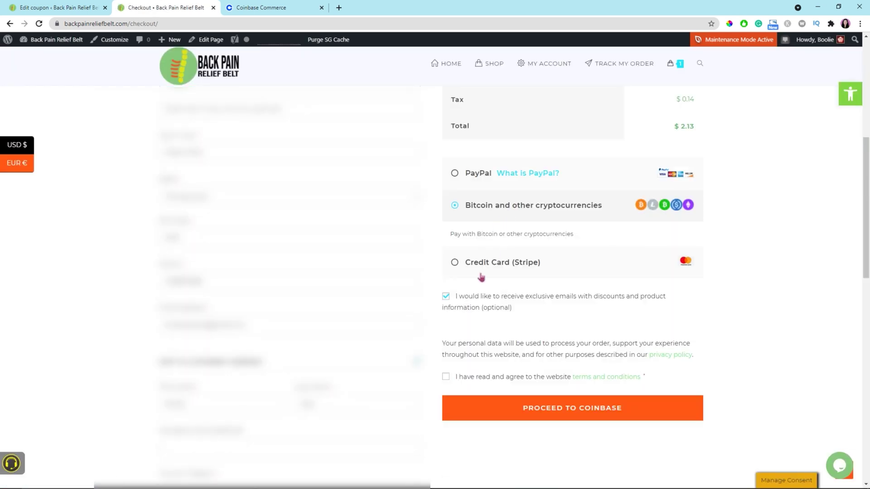
left_click(446, 378)
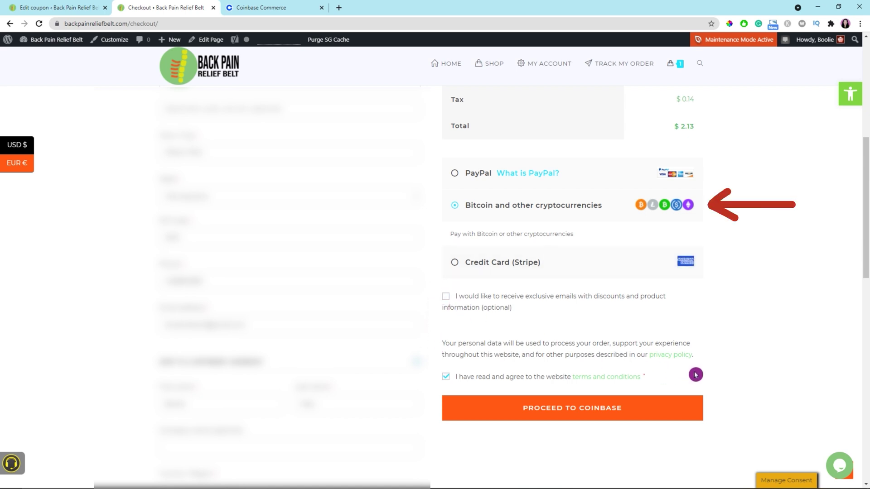
scroll(696, 375, "up", 4)
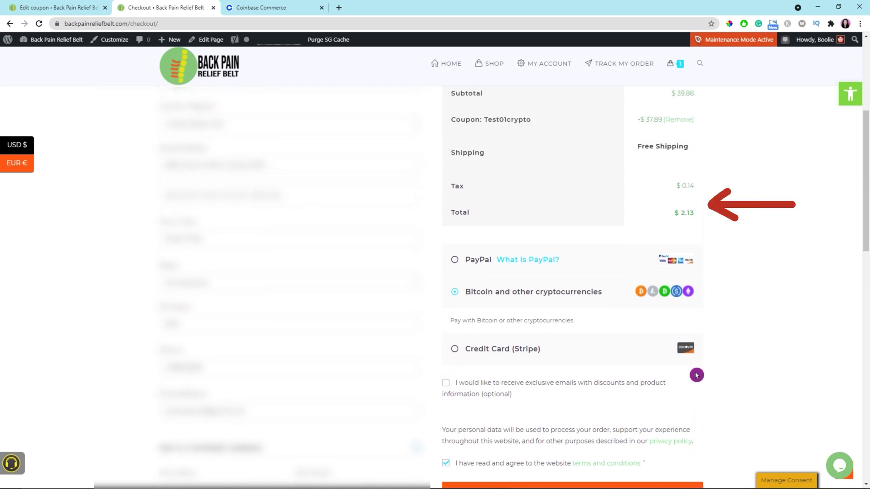
scroll(696, 376, "down", 7)
scroll(697, 376, "up", 2)
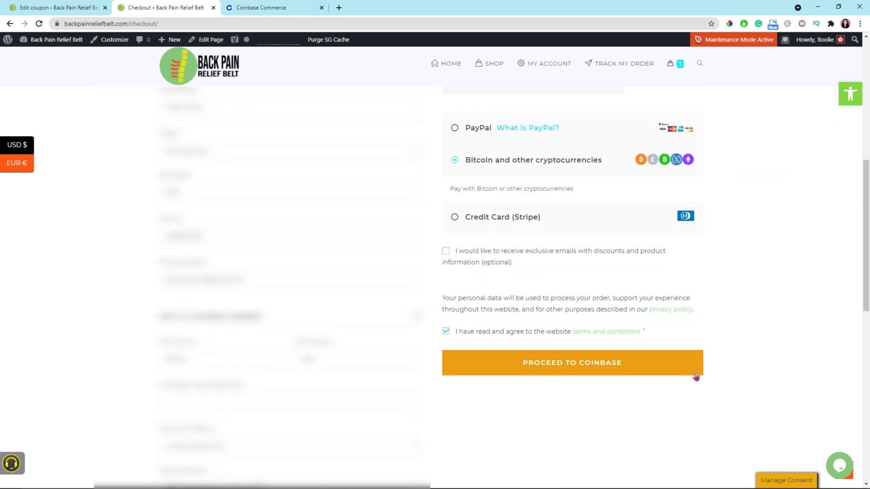
left_click(586, 363)
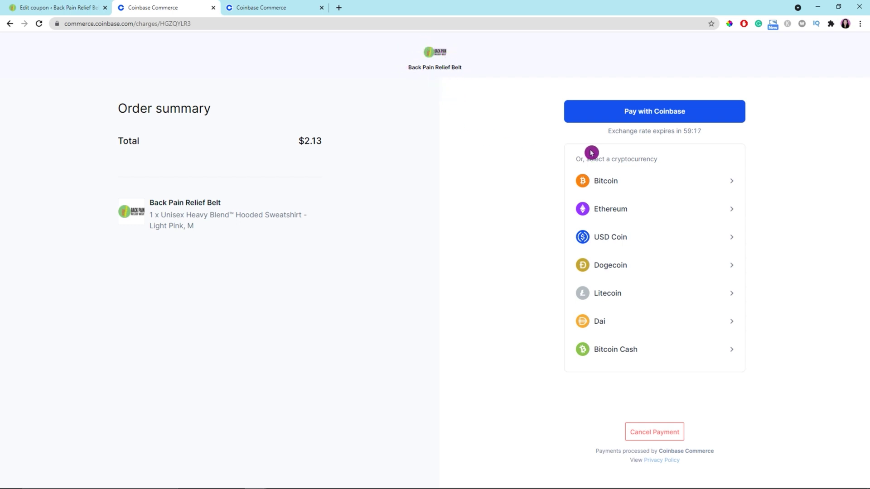
Step: Choose to pay the $2.13 charge from the connected Coinbase account
mouse_move(641, 129)
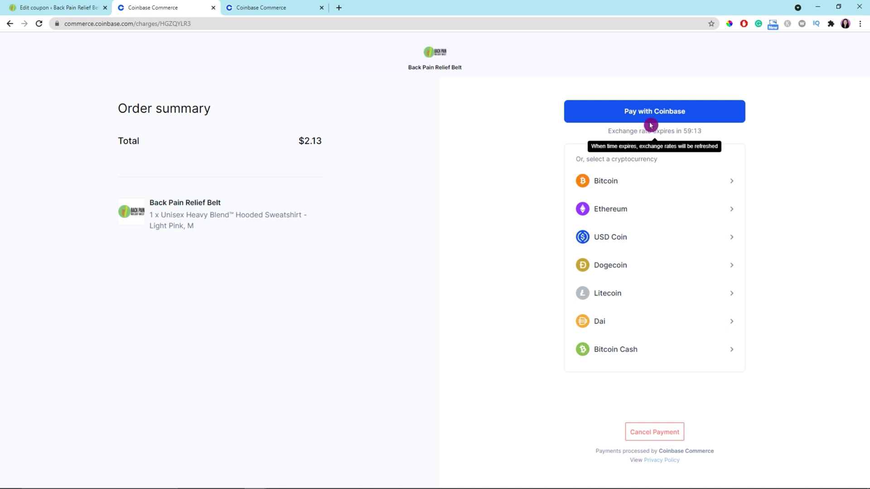
left_click(674, 113)
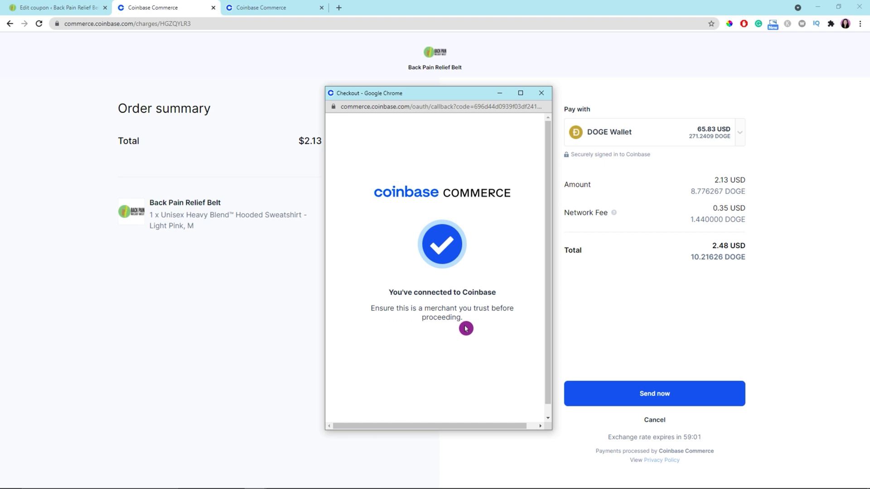
scroll(472, 352, "down", 1)
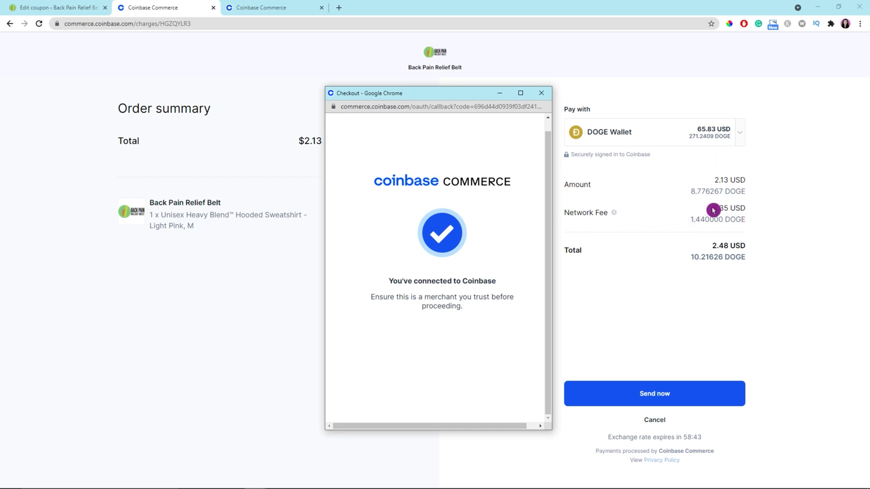
Step: Review the 0.35 USD network fee and 2.48 USD total, then send from the DOGE Wallet
left_click_drag(713, 209, 754, 207)
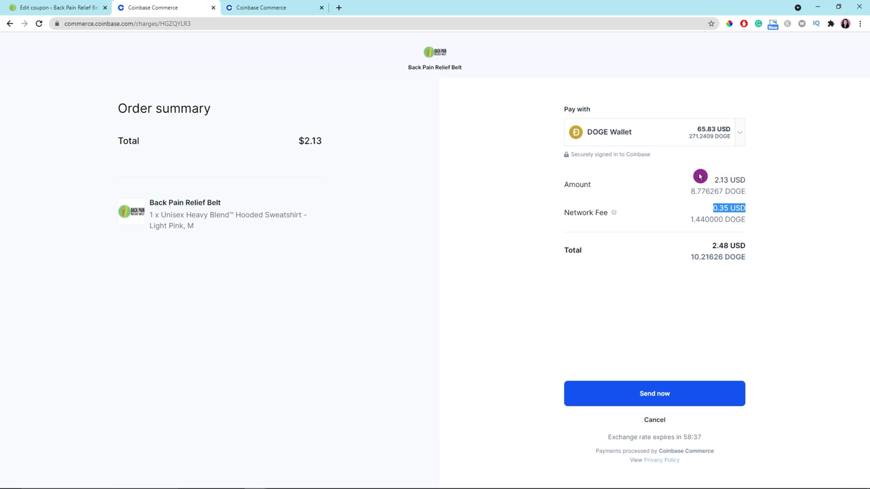
left_click(309, 150)
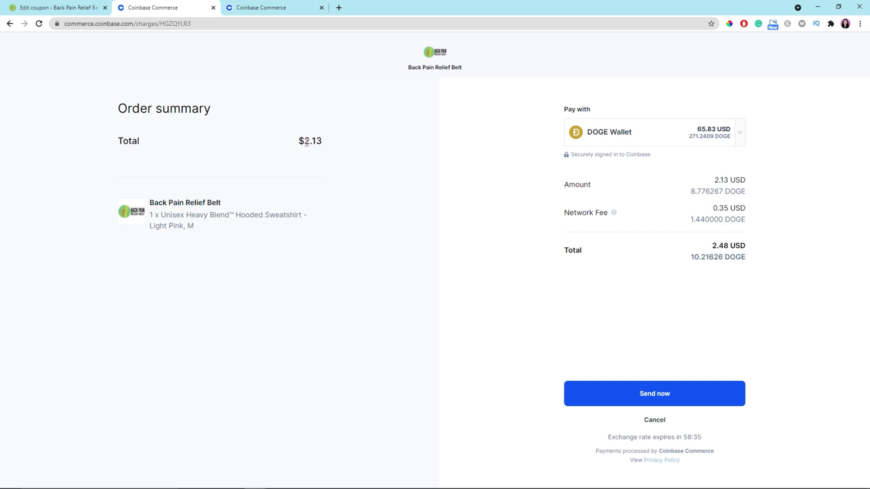
left_click_drag(714, 207, 731, 207)
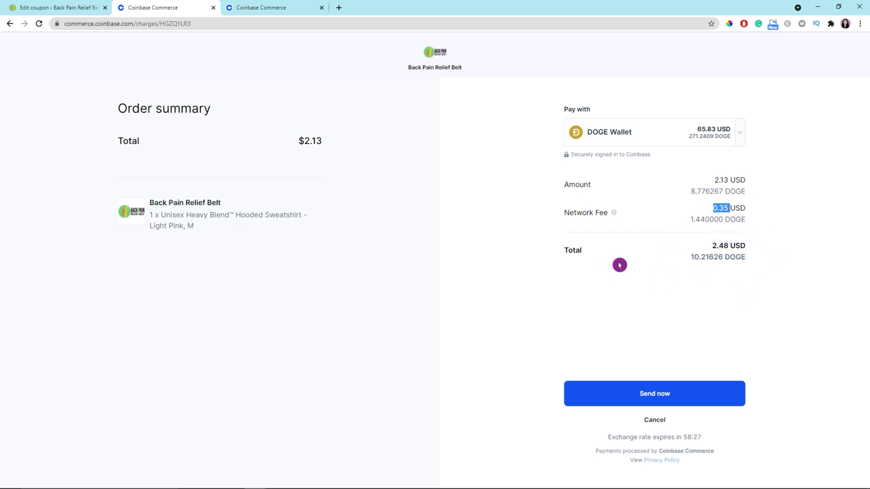
left_click_drag(714, 246, 724, 246)
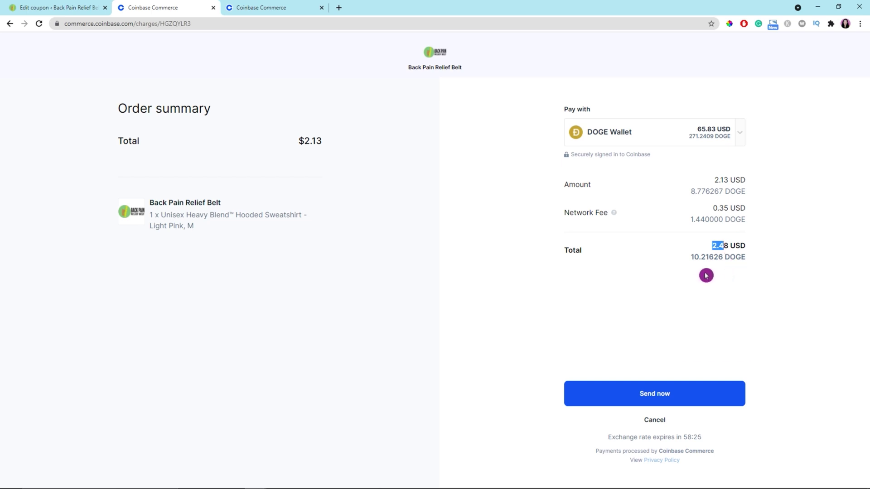
left_click(655, 395)
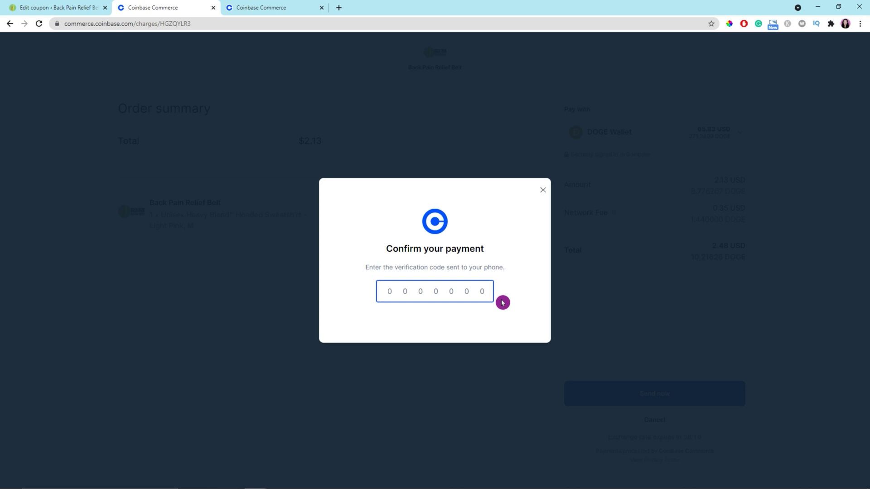
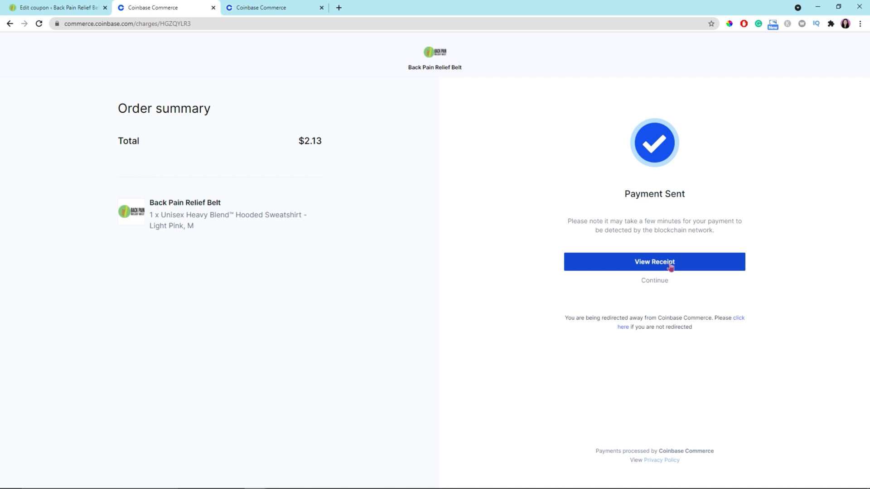
Step: Enter the phone verification code to confirm the DOGE payment, then view the receipt
left_click(670, 267)
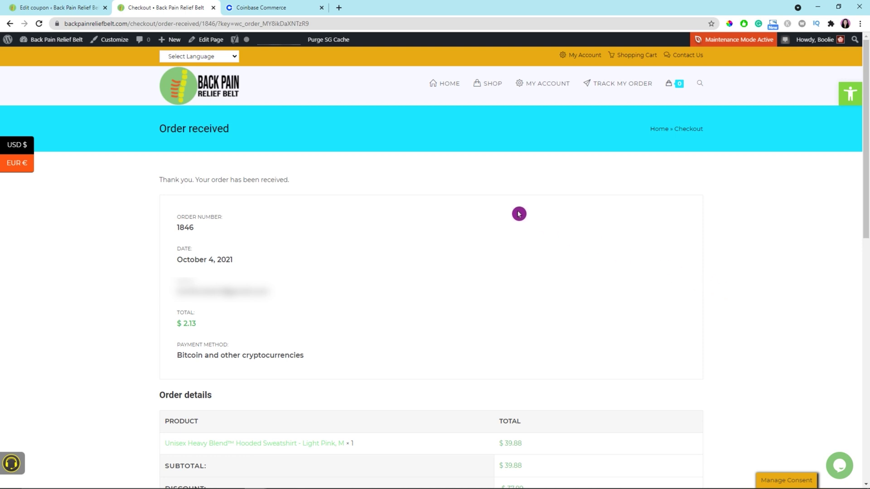
Step: Switch to Coinbase Commerce and reload the Balances page, showing a $0.00 total
left_click(282, 7)
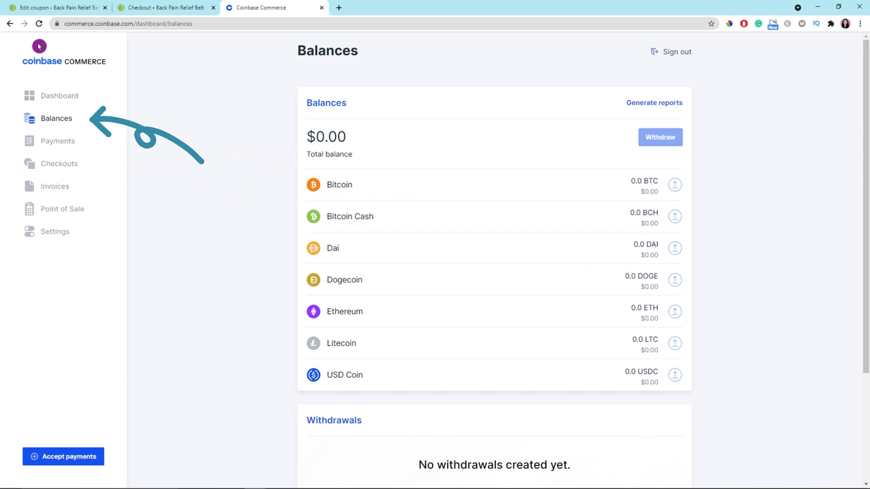
left_click(39, 24)
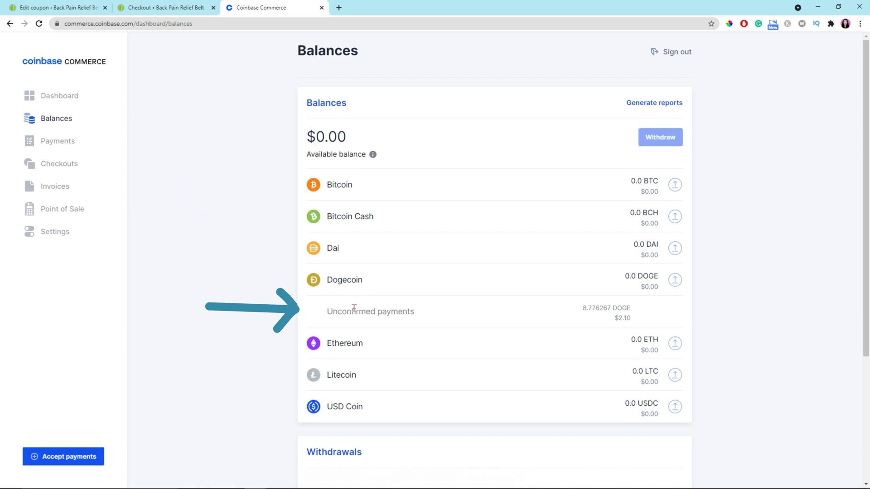
Step: Reopen Balances and confirm the total is now $2.12, all of it 8.776267 DOGE
left_click(56, 119)
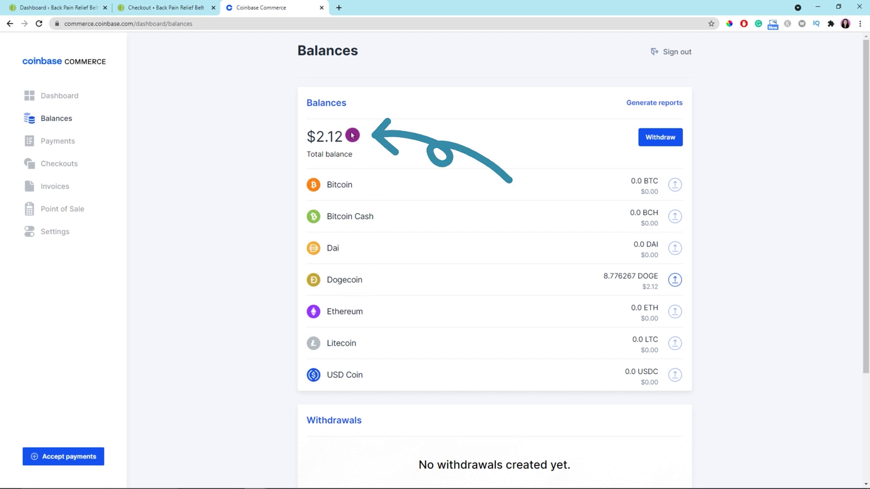
double_click(319, 136)
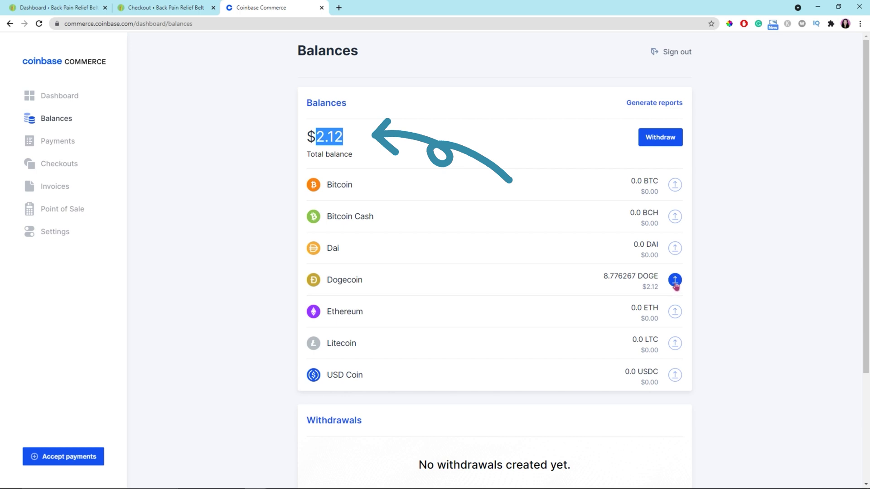
left_click(414, 142)
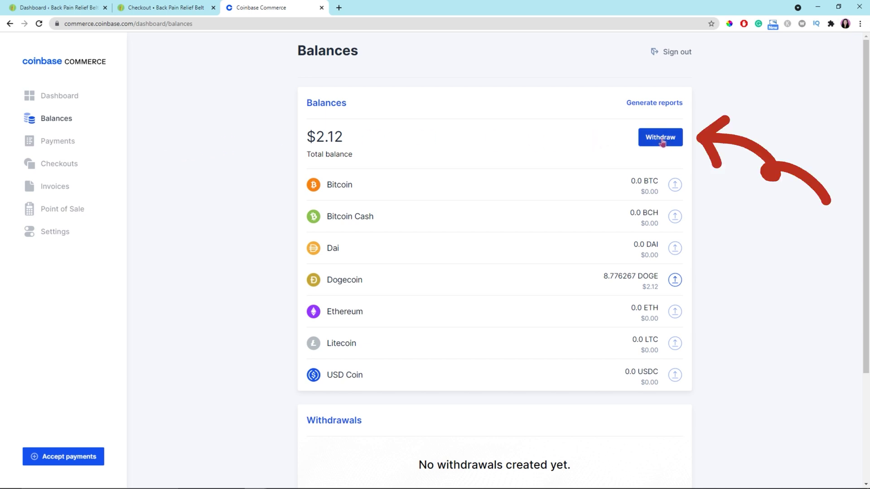
Step: Withdraw all DOGE as crypto to the connected Coinbase account, 1.80 USD after a 0.31 USD fee
left_click(661, 138)
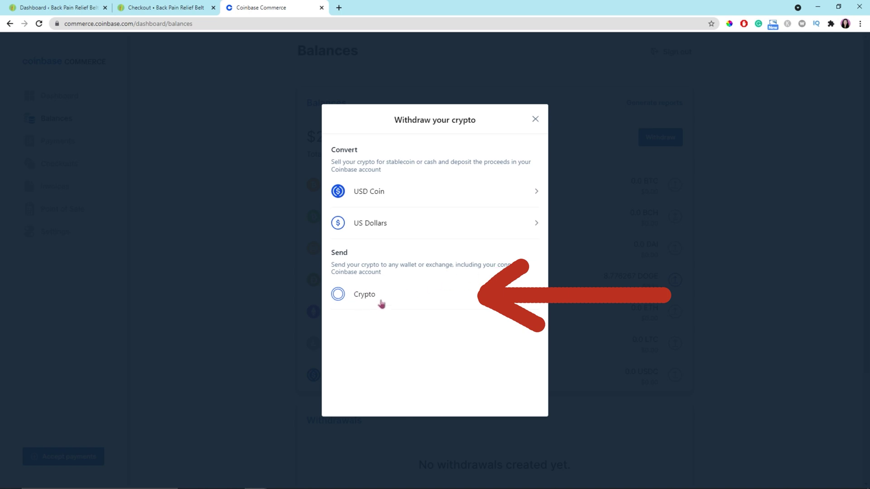
left_click(536, 295)
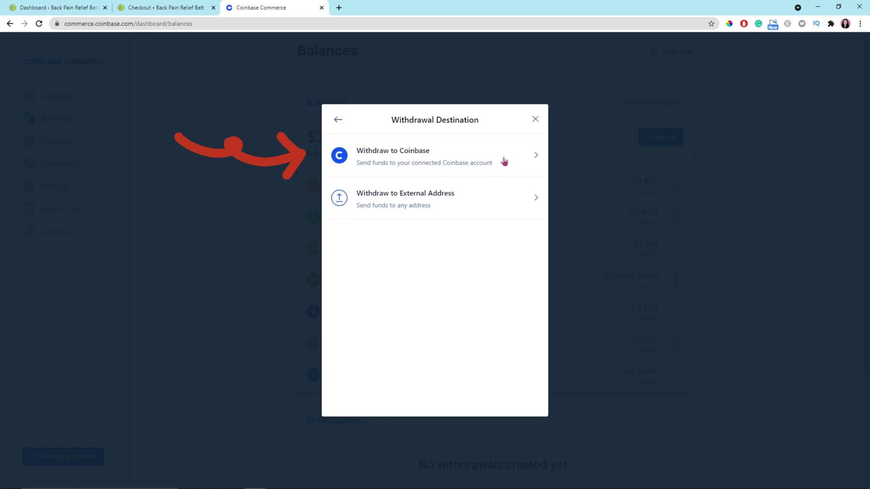
left_click(535, 156)
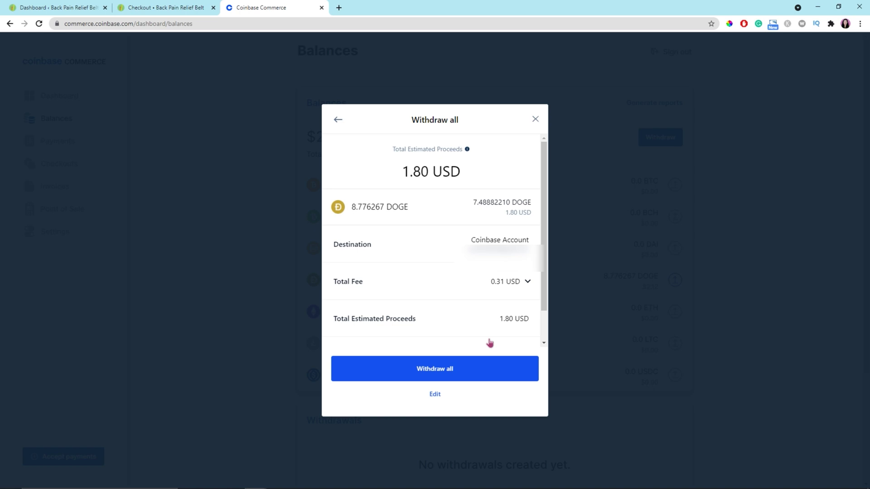
scroll(438, 374, "down", 1)
left_click(438, 374)
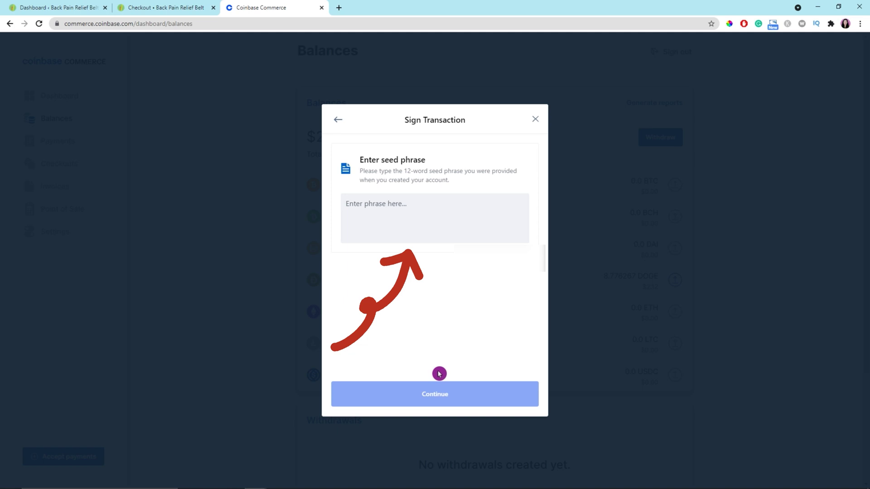
Step: Enter the account's 12-word seed phrase and continue, sending 7.4888221 DOGE to Coinbase
left_click(371, 207)
left_click(233, 488)
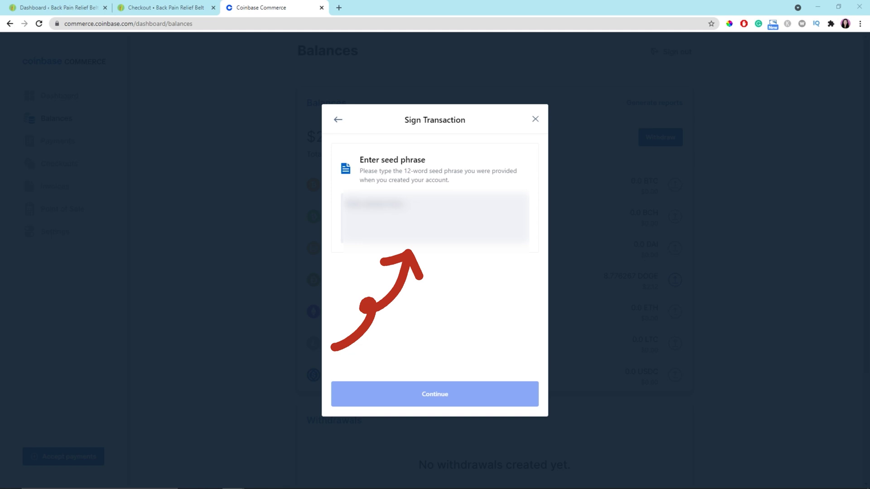
left_click(353, 215)
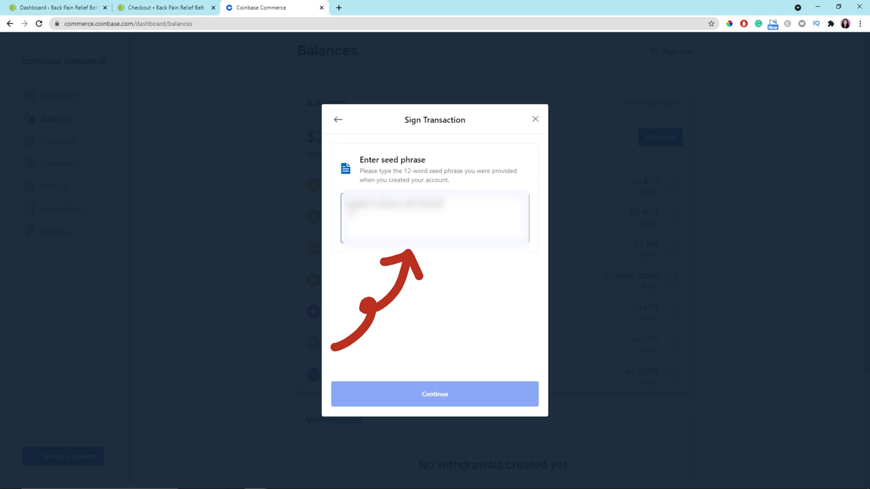
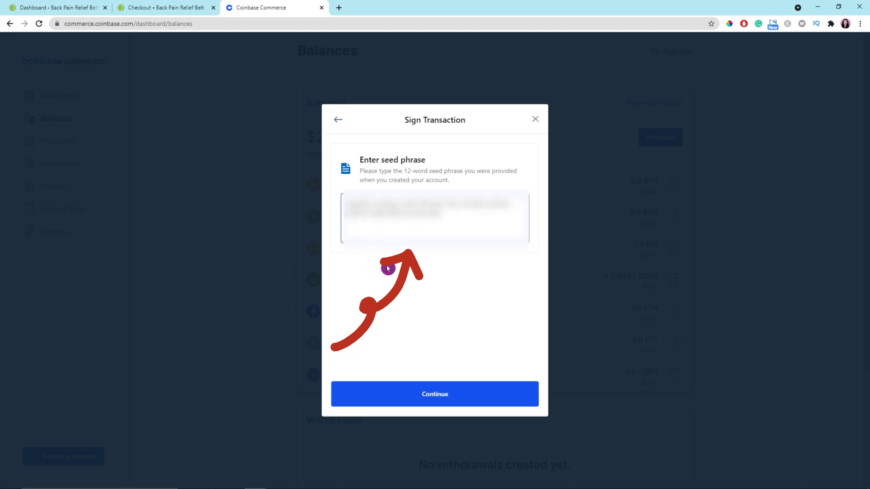
left_click(436, 395)
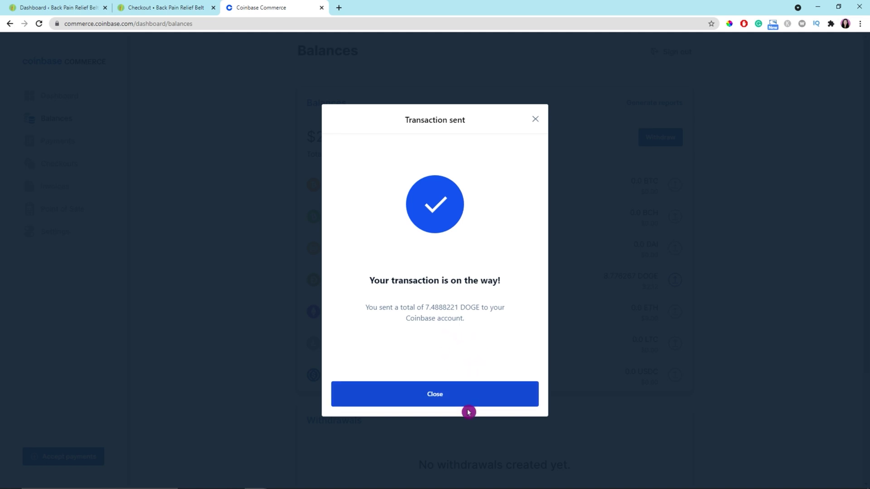
Step: Close the Transaction sent confirmation and find the pending 7.488822 DOGE ($1.81) withdrawal
left_click(435, 395)
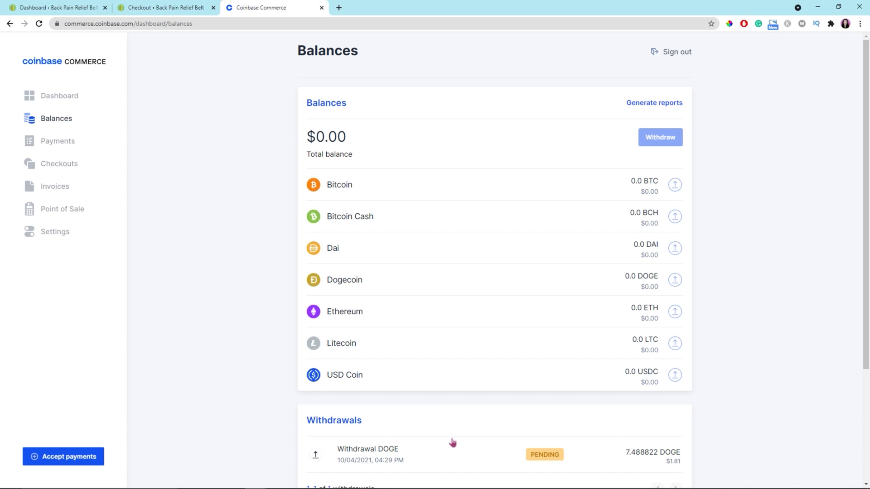
scroll(460, 443, "down", 1)
left_click(419, 438)
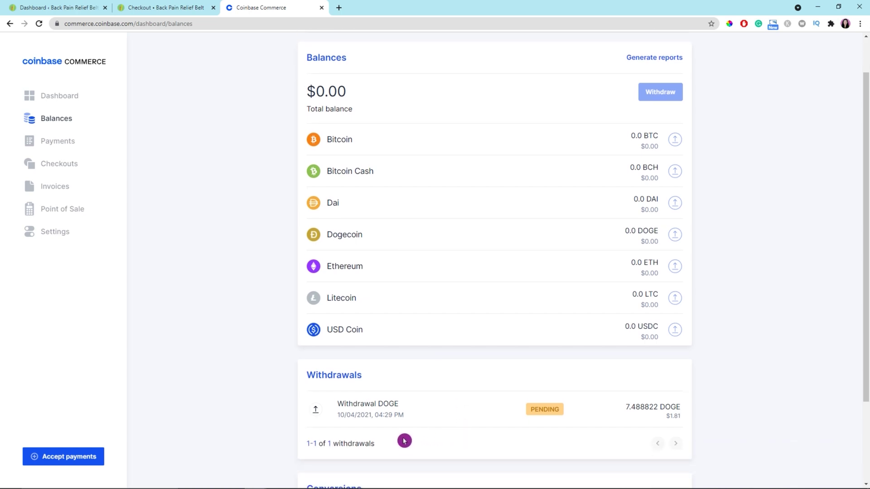